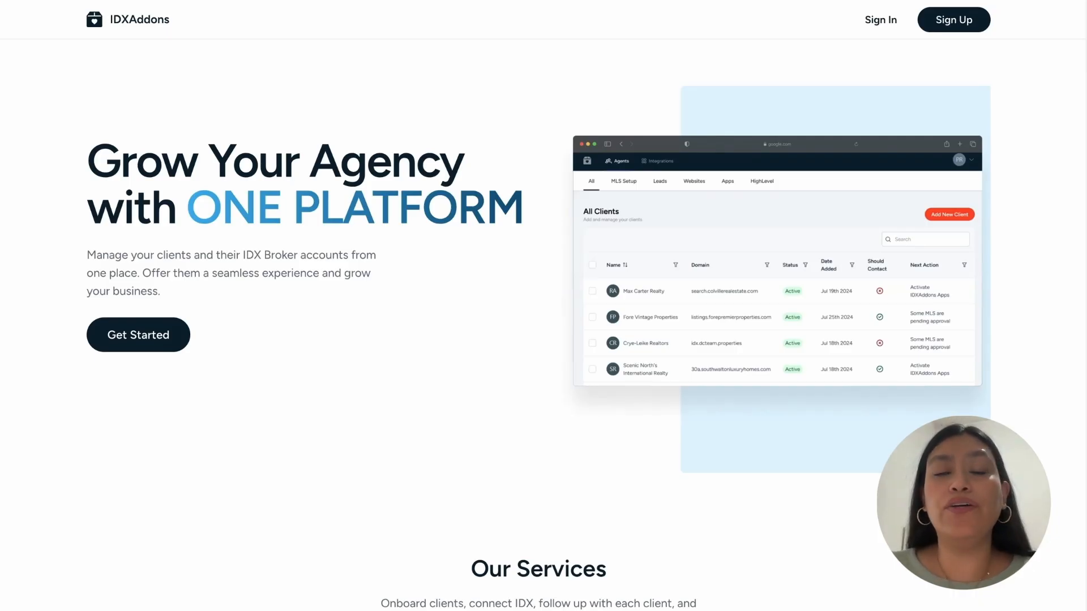
# - Switch to the RealtyCandy website tab
pyautogui.click(450, 1)
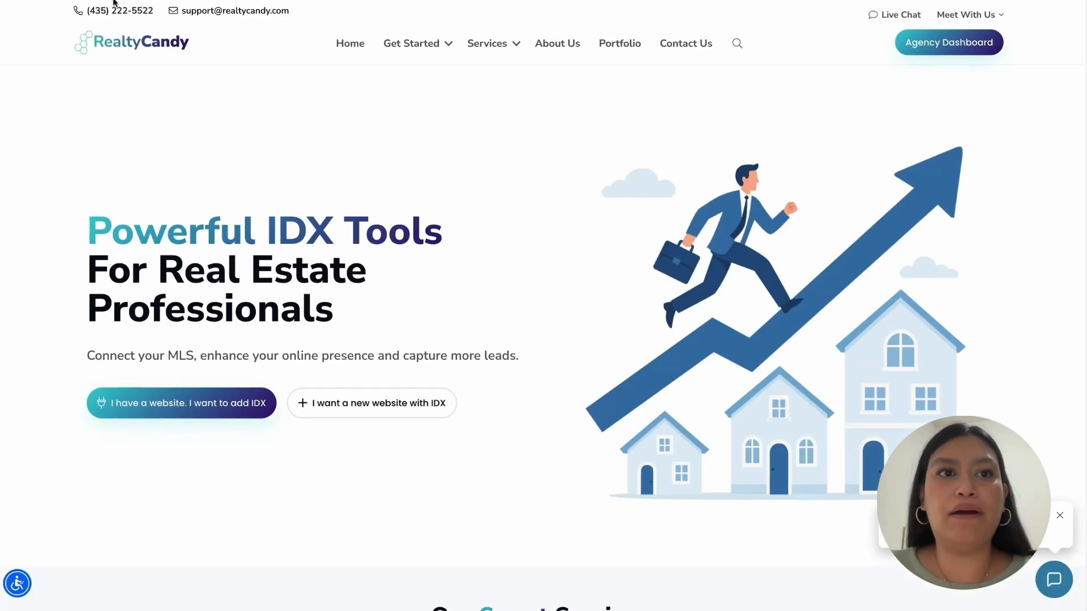
# - Go to the IDXAddons site via the Agency Dashboard link in the RealtyCandy header
pyautogui.click(938, 50)
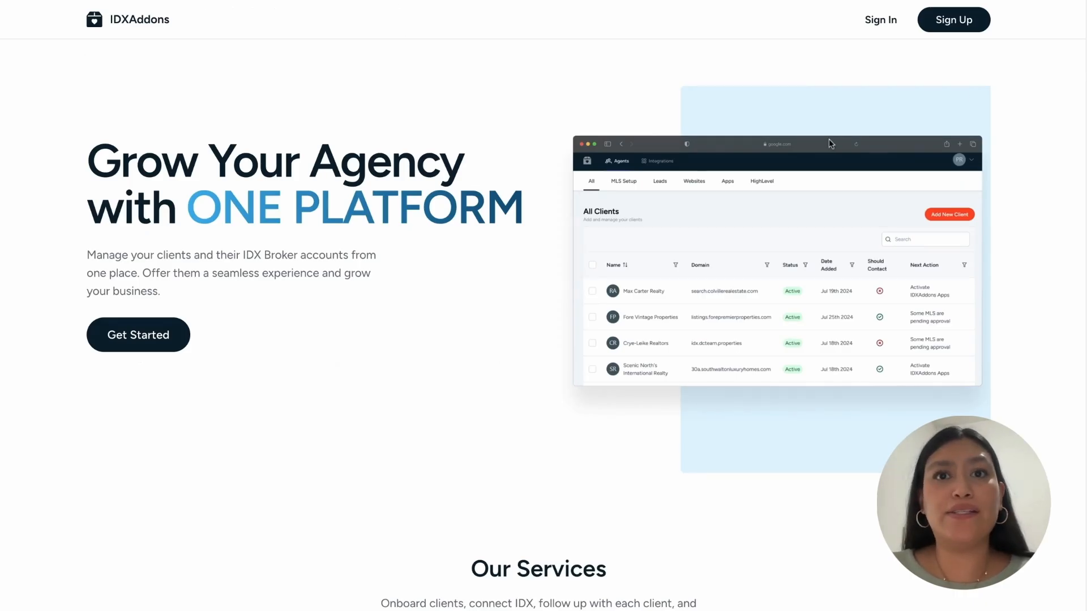
# - Sign up an agency account named 'Agency Demo' with an e-mail address and a confirmed password
pyautogui.click(953, 26)
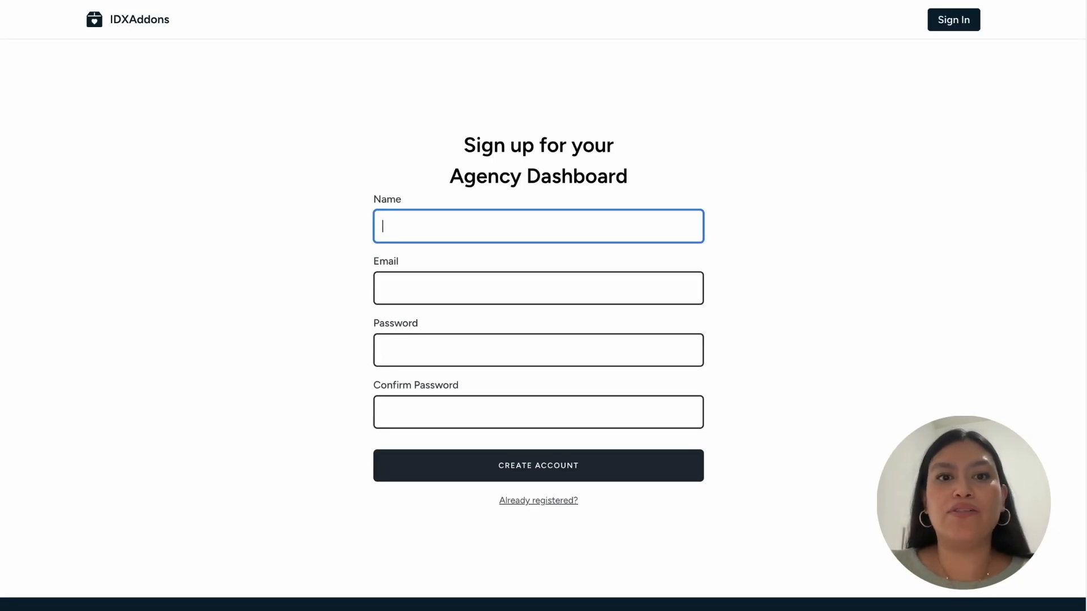
pyautogui.write('Agenc')
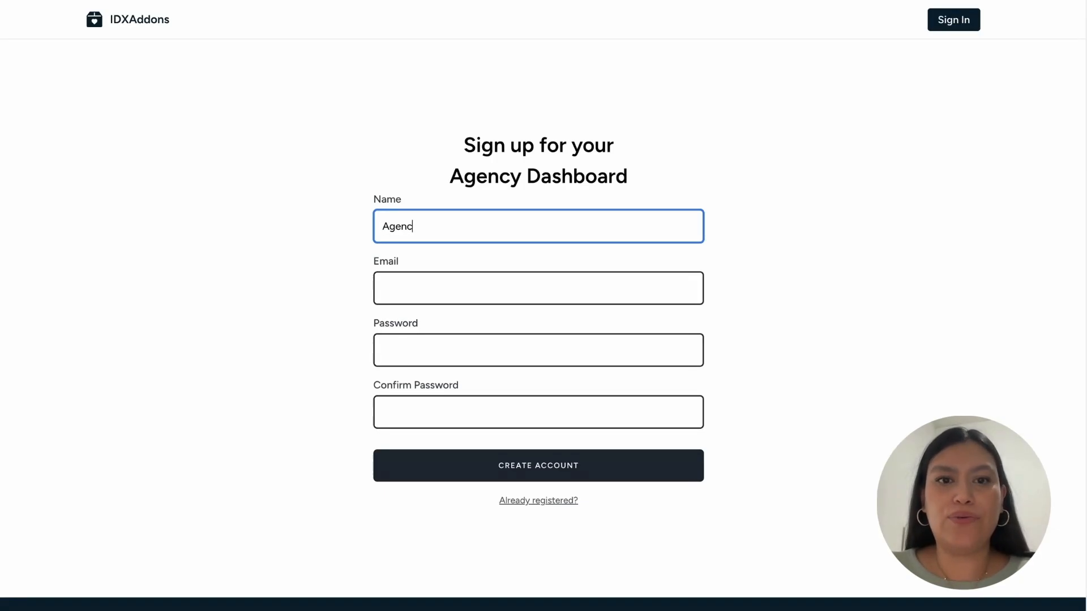
pyautogui.write('y Demo')
pyautogui.press('Tab')
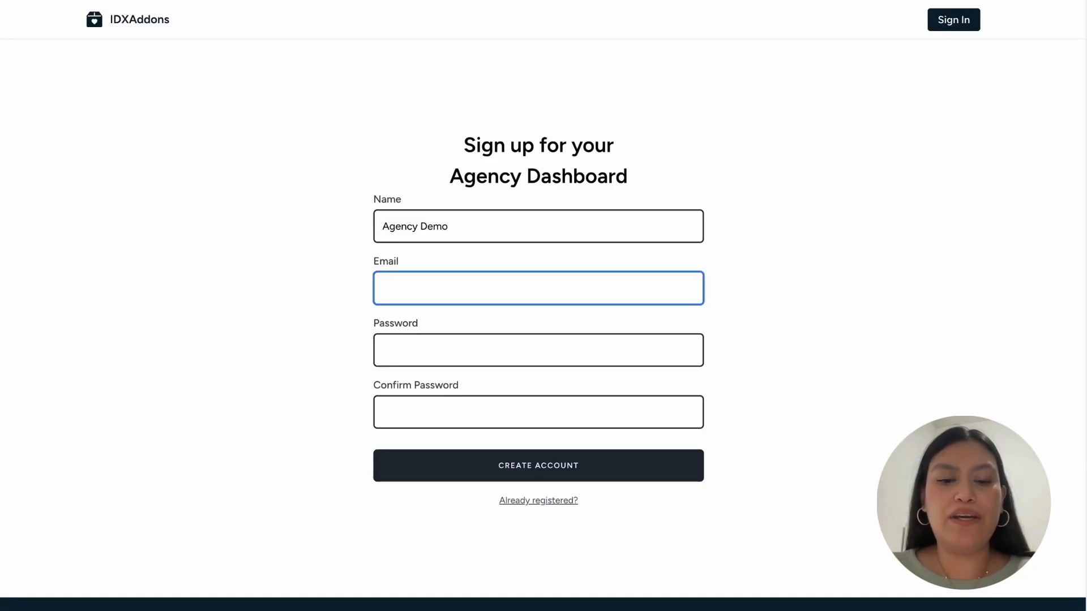
pyautogui.write('dia')
pyautogui.click(587, 335)
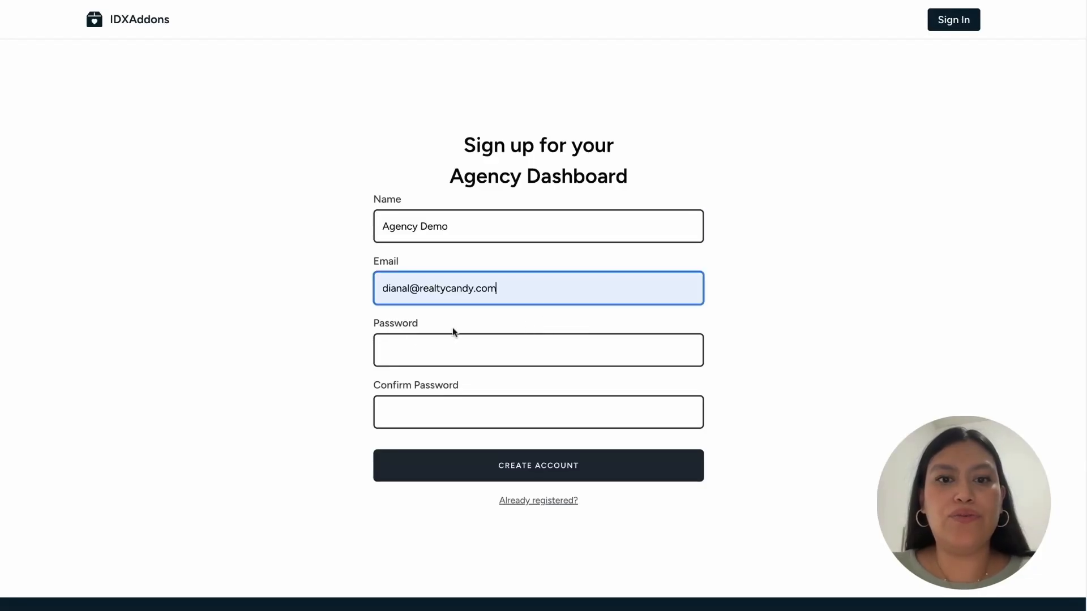
pyautogui.click(461, 355)
pyautogui.click(249, 351)
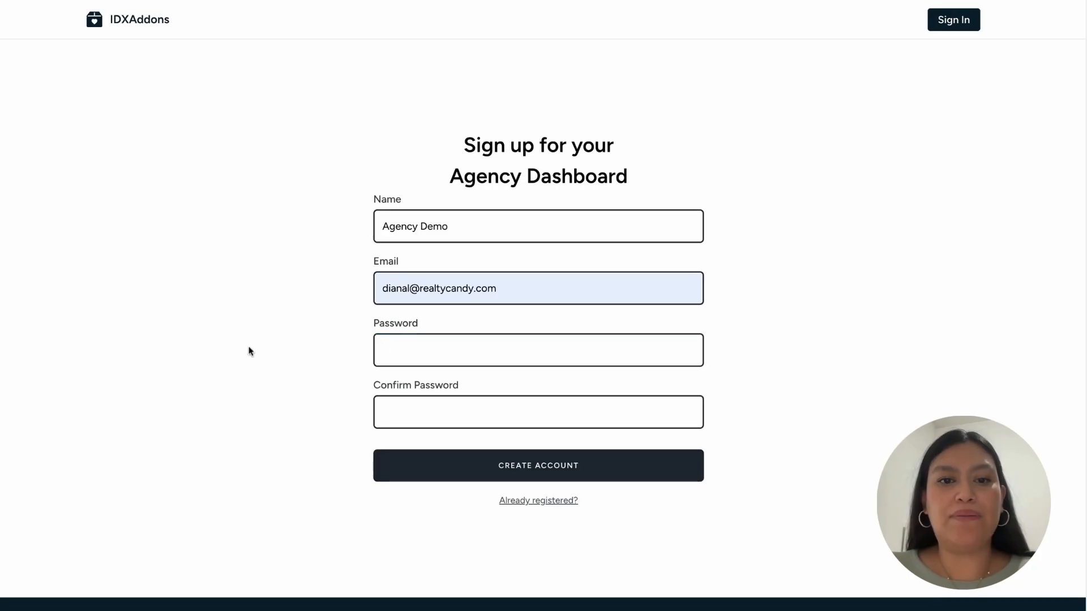
pyautogui.click(427, 357)
pyautogui.write('a')
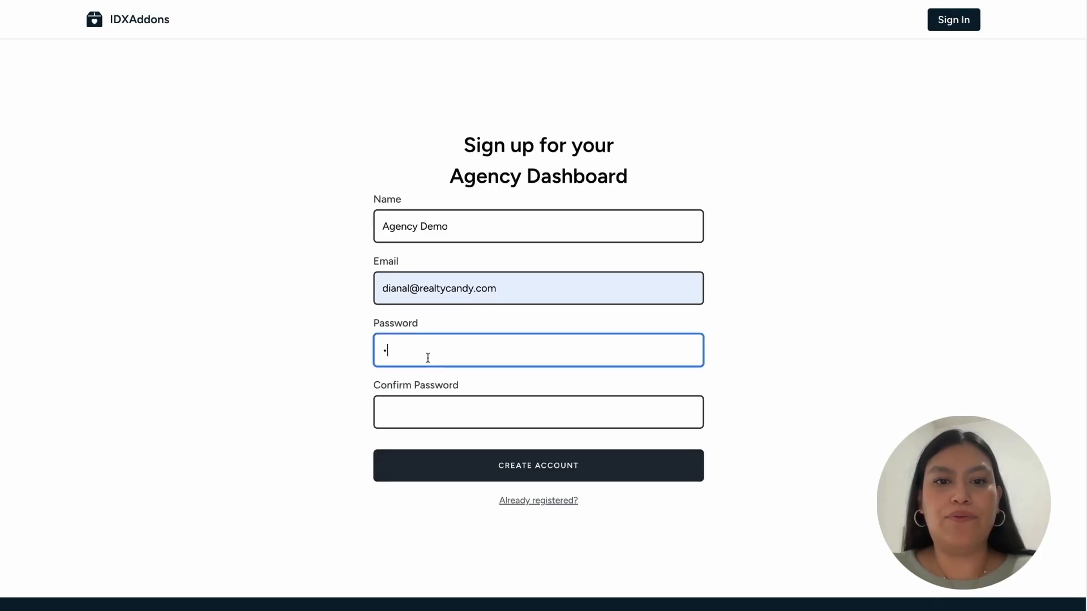
pyautogui.write('aaaaaaa')
pyautogui.click(415, 406)
pyautogui.write('aaaaaaa')
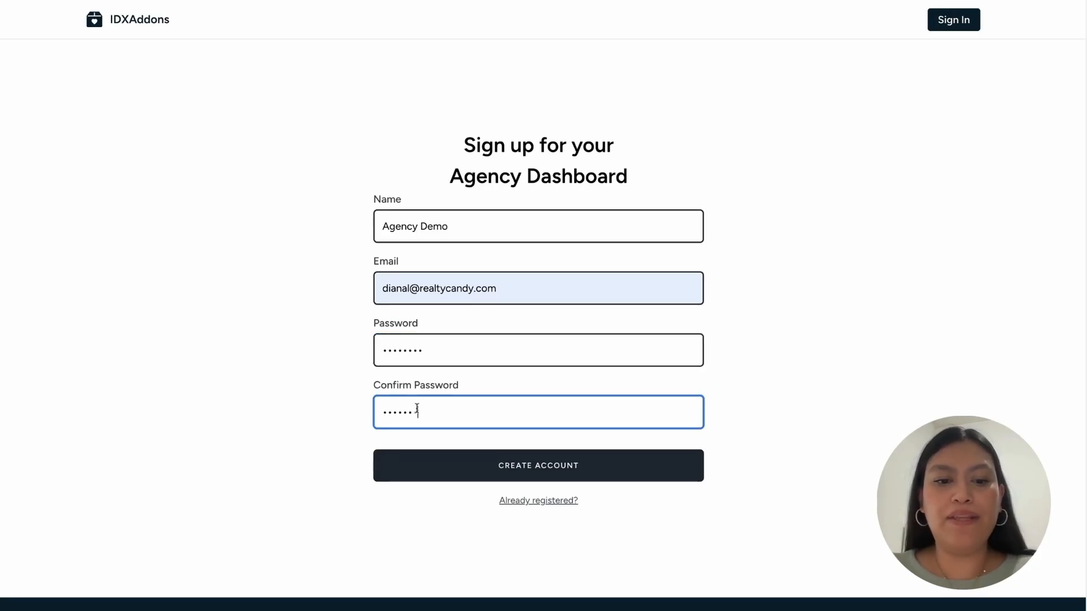
pyautogui.write('a')
pyautogui.click(483, 476)
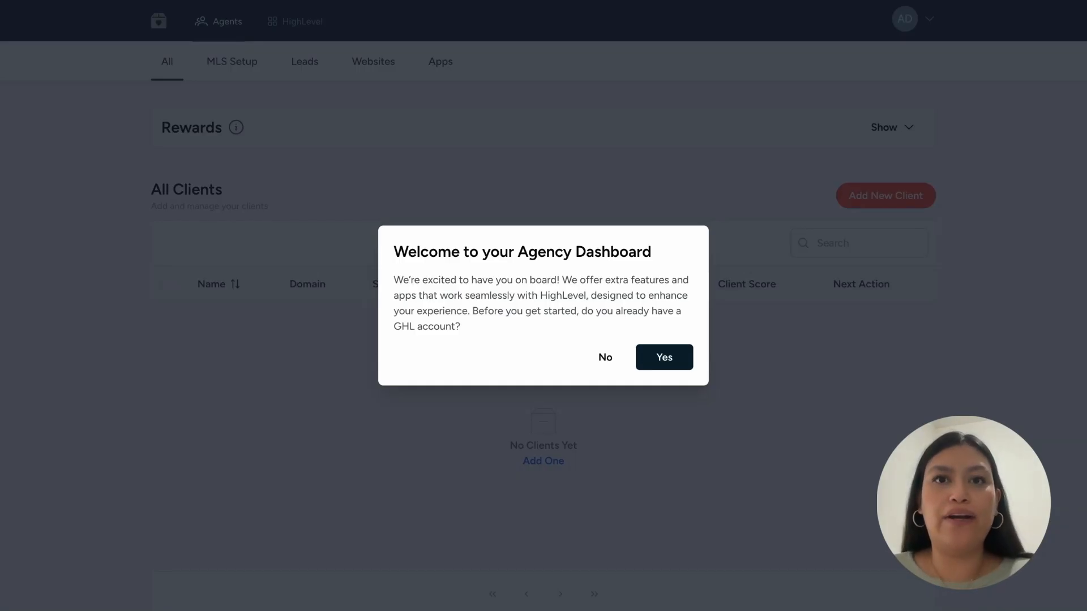
# - Answer yes to having a GHL account and start the HighLevel connection
pyautogui.click(667, 360)
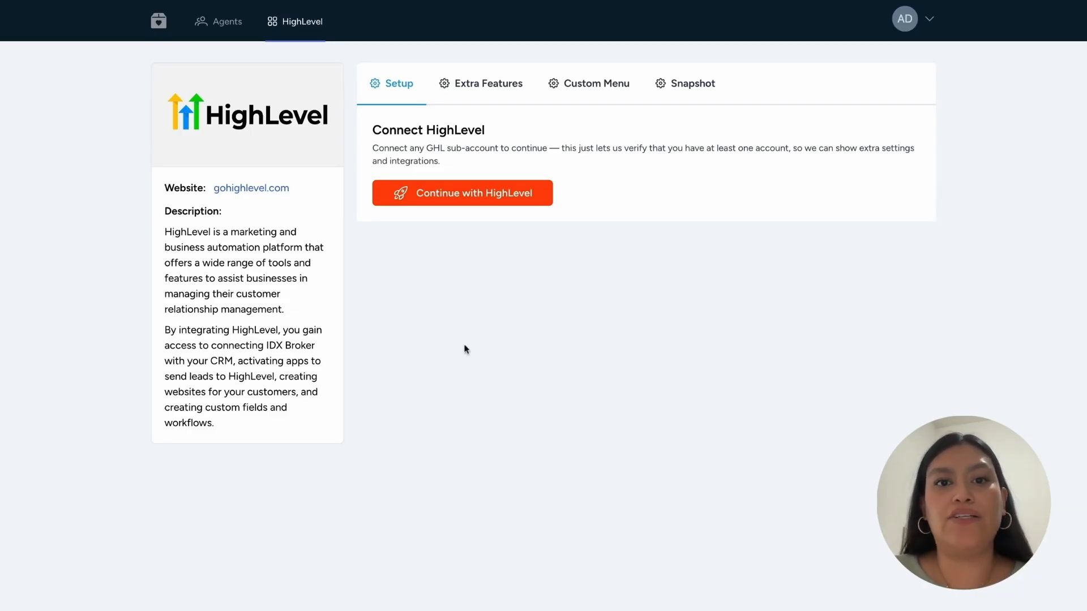
pyautogui.click(441, 196)
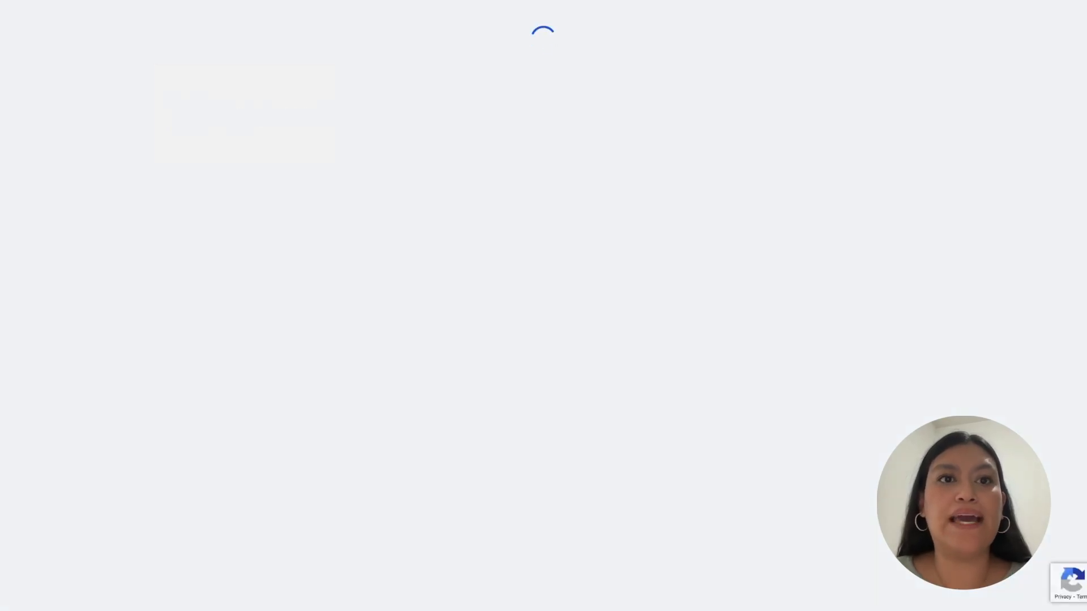
# - Accept the app's HighLevel permissions and connect it to the test sub-account
pyautogui.scroll(-3, 537, 305)
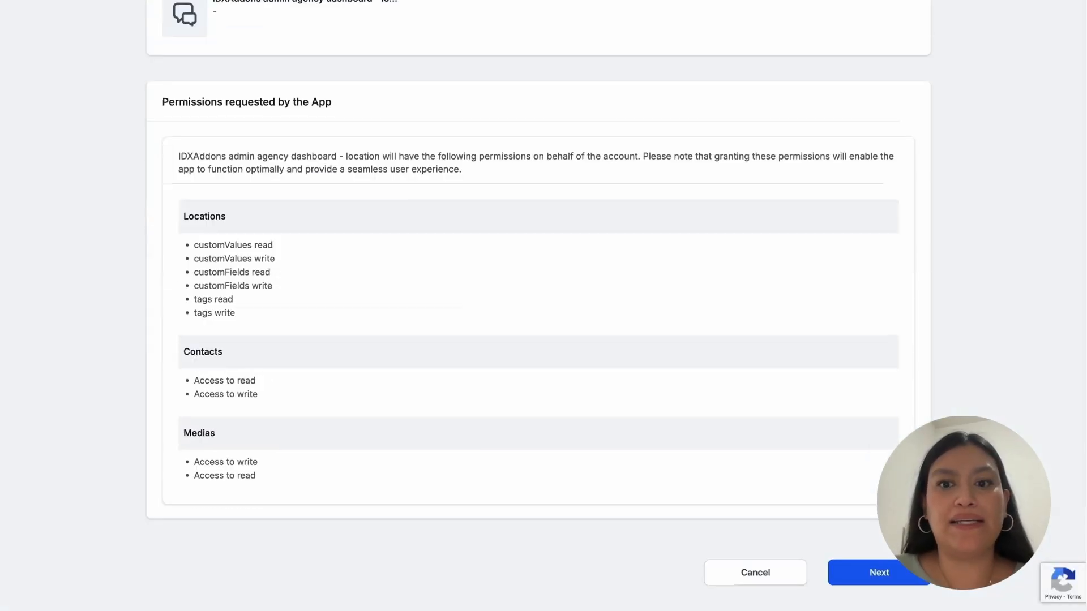
pyautogui.click(892, 569)
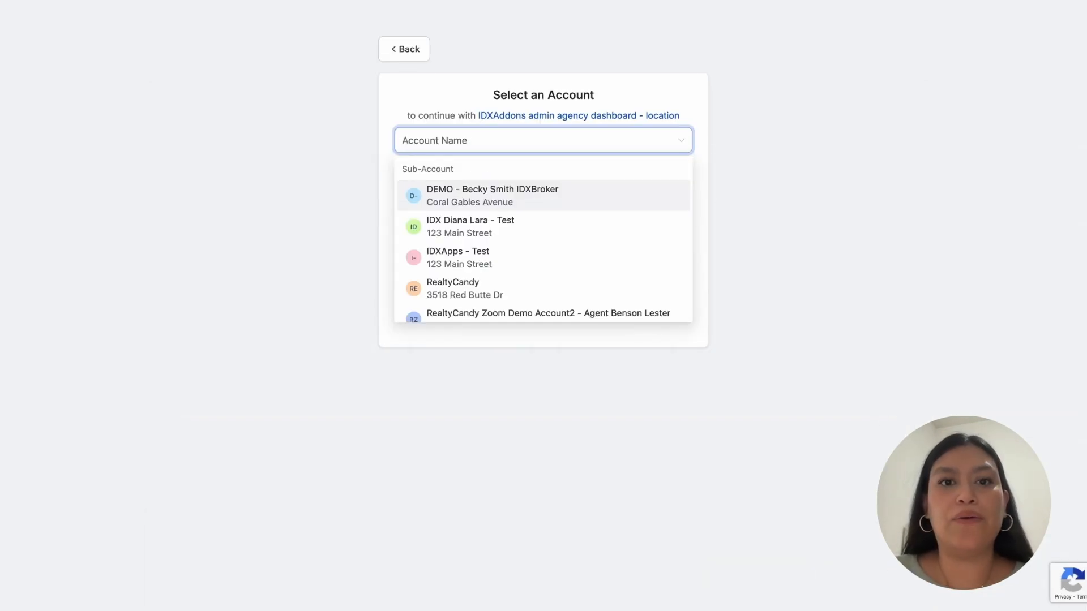
pyautogui.click(453, 228)
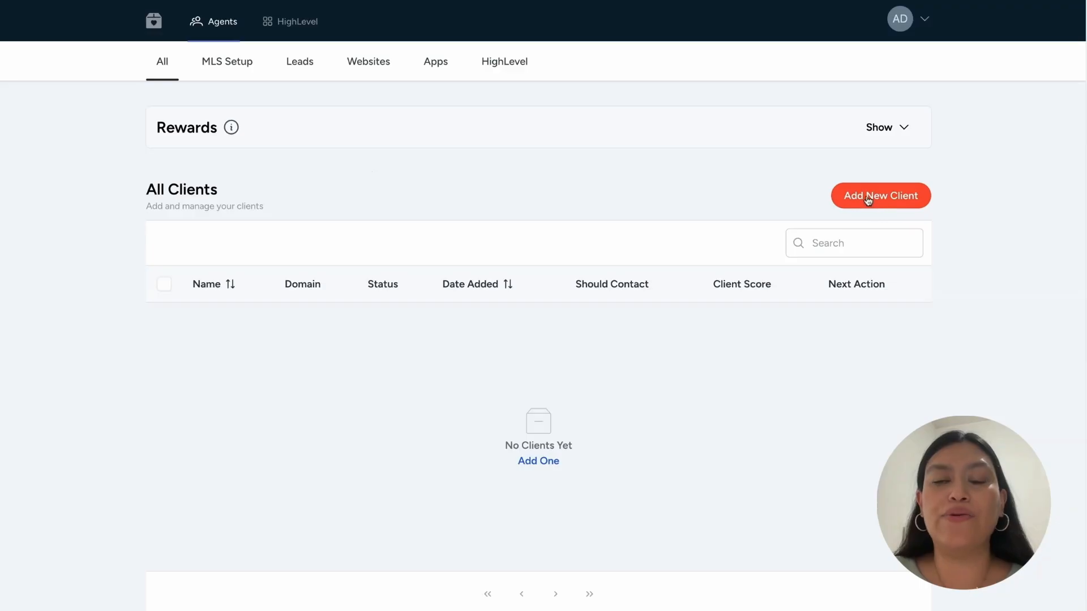
# - Start a new client using Create IDX Broker Account, with the Client as signer
pyautogui.click(836, 199)
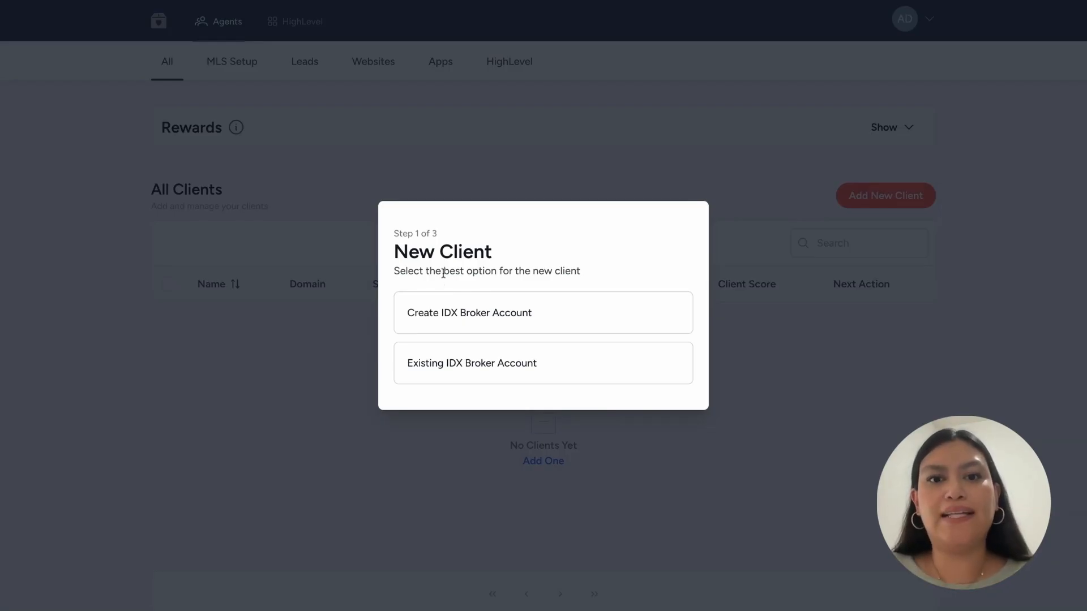
pyautogui.moveTo(443, 271); pyautogui.dragTo(580, 272)
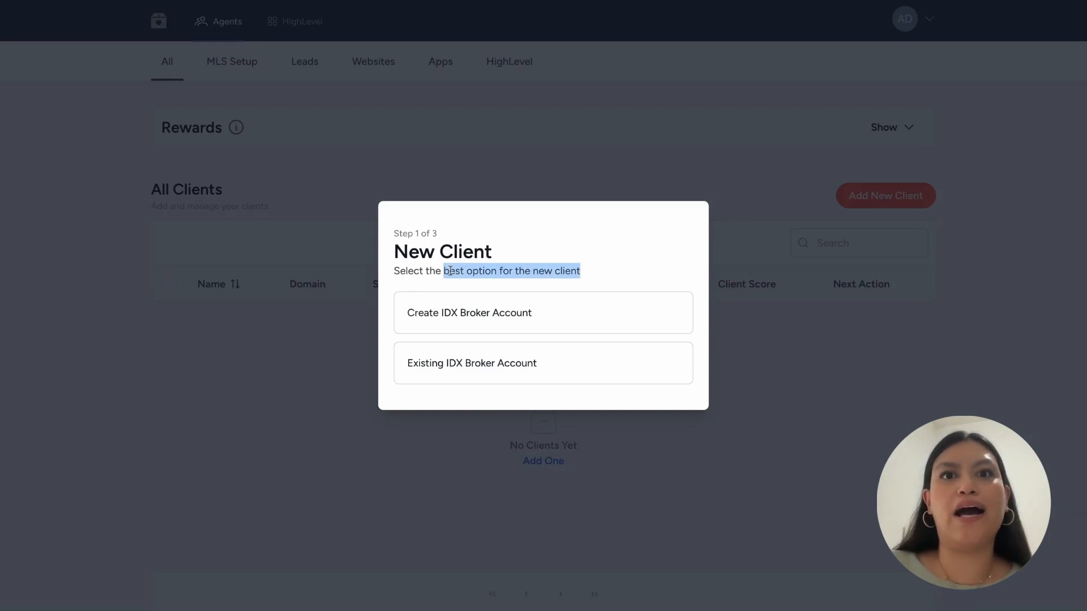
pyautogui.click(437, 323)
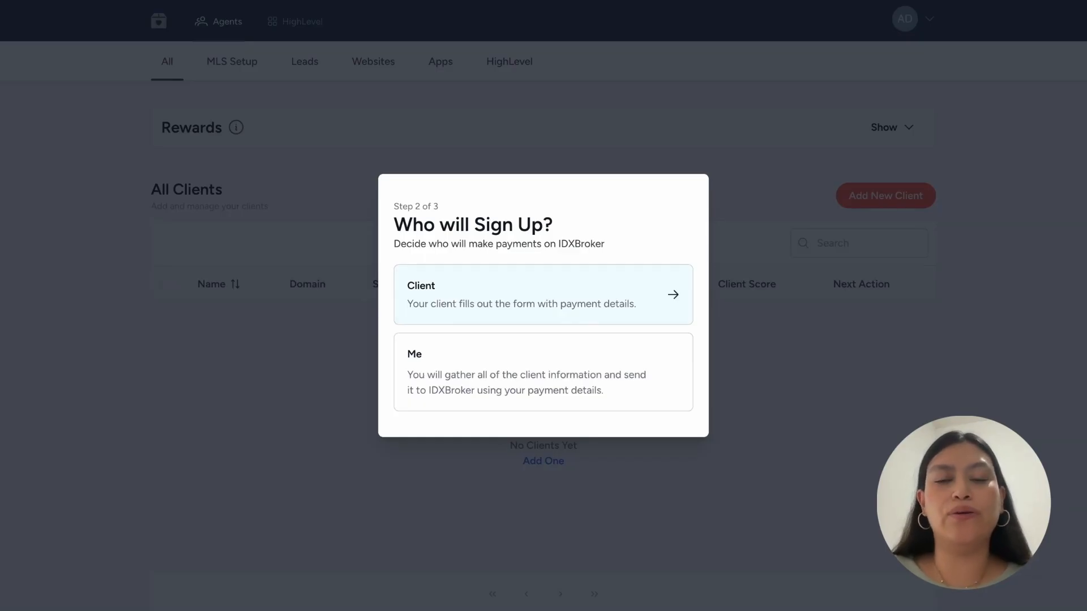
pyautogui.click(543, 295)
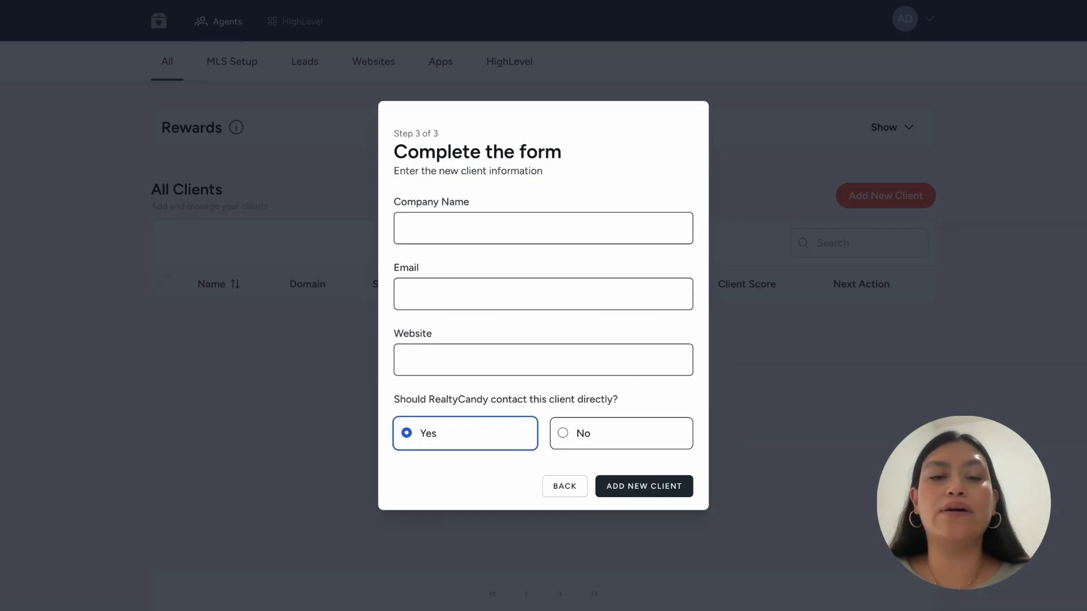
pyautogui.click(439, 227)
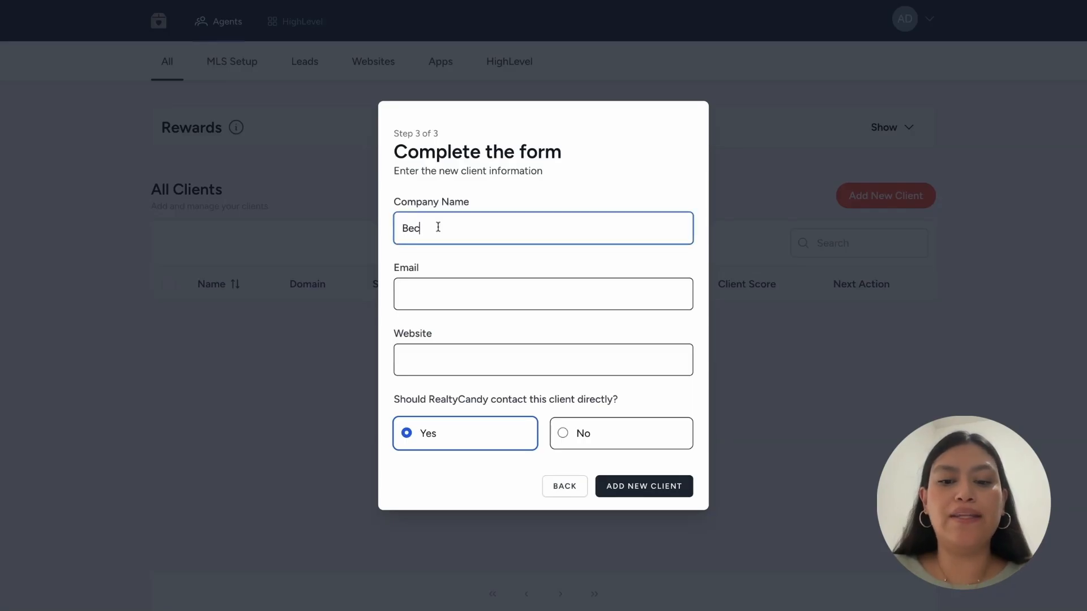
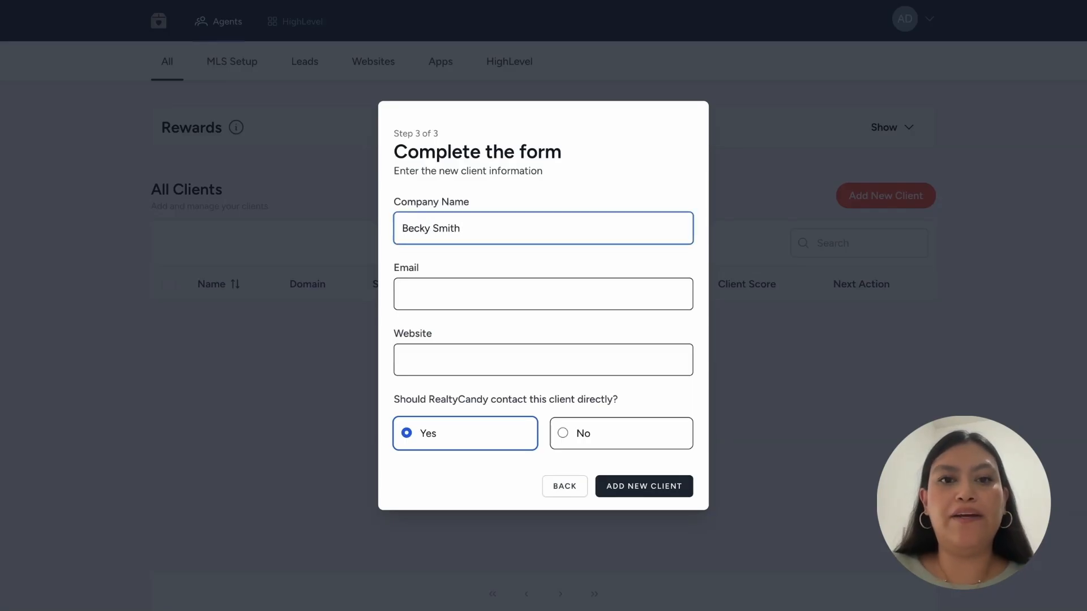
pyautogui.click(443, 300)
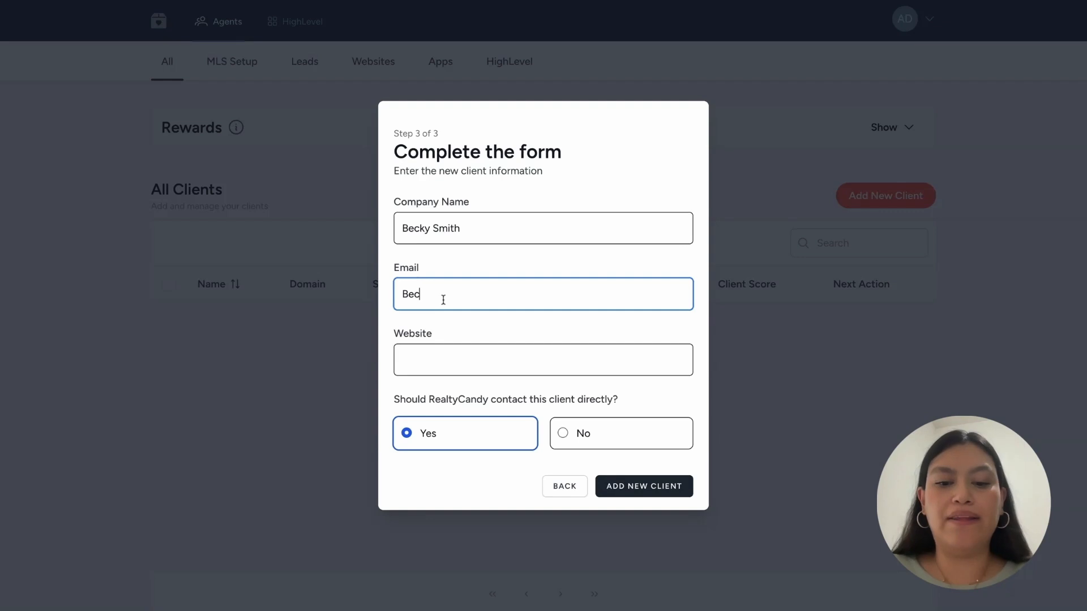
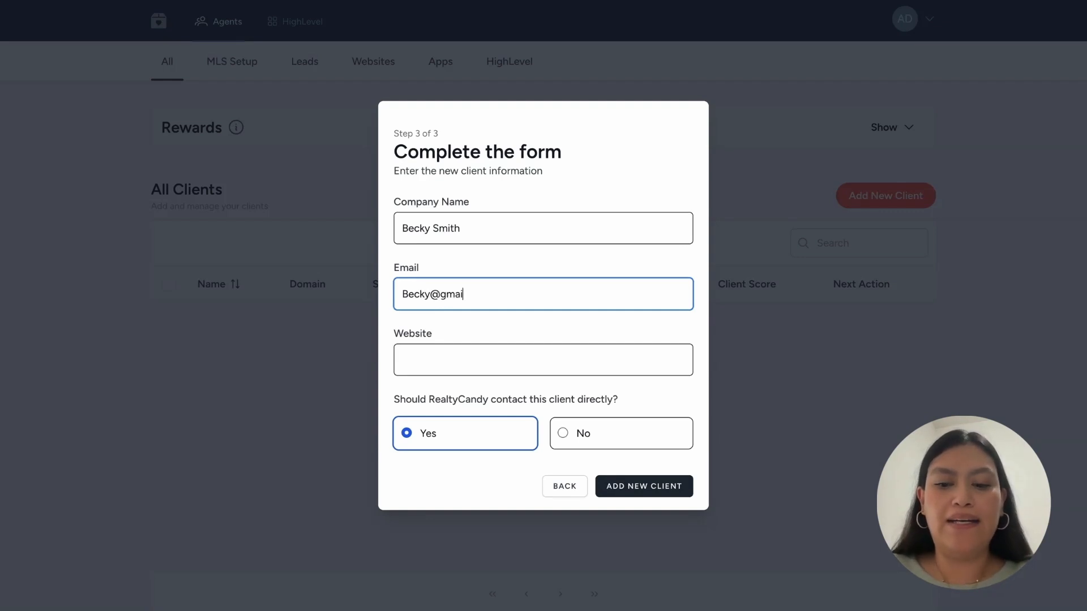
pyautogui.press('Tab')
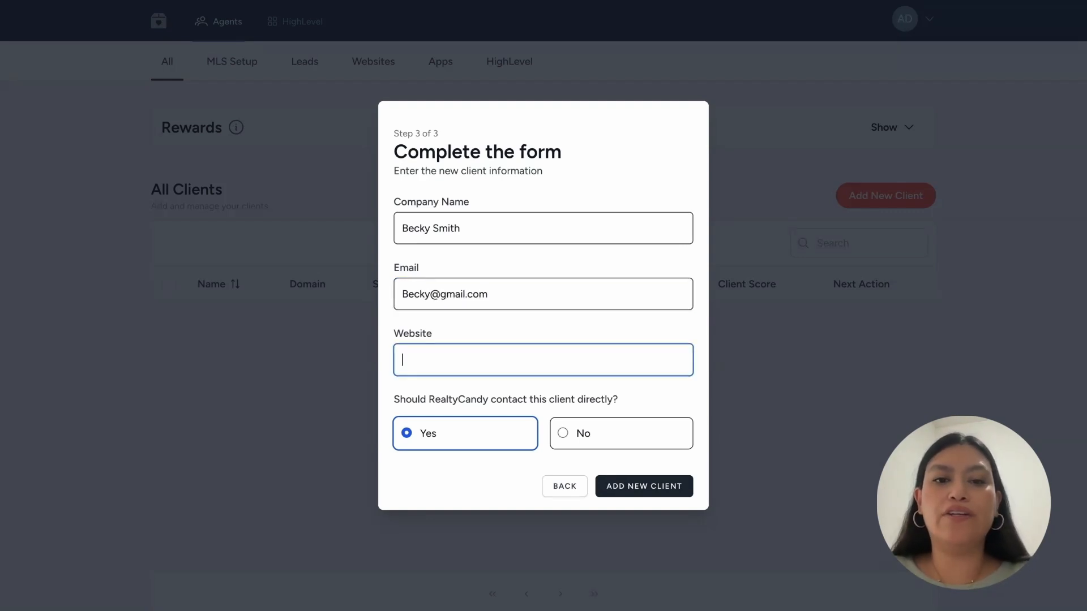
pyautogui.write('W')
pyautogui.press('BackSpace')
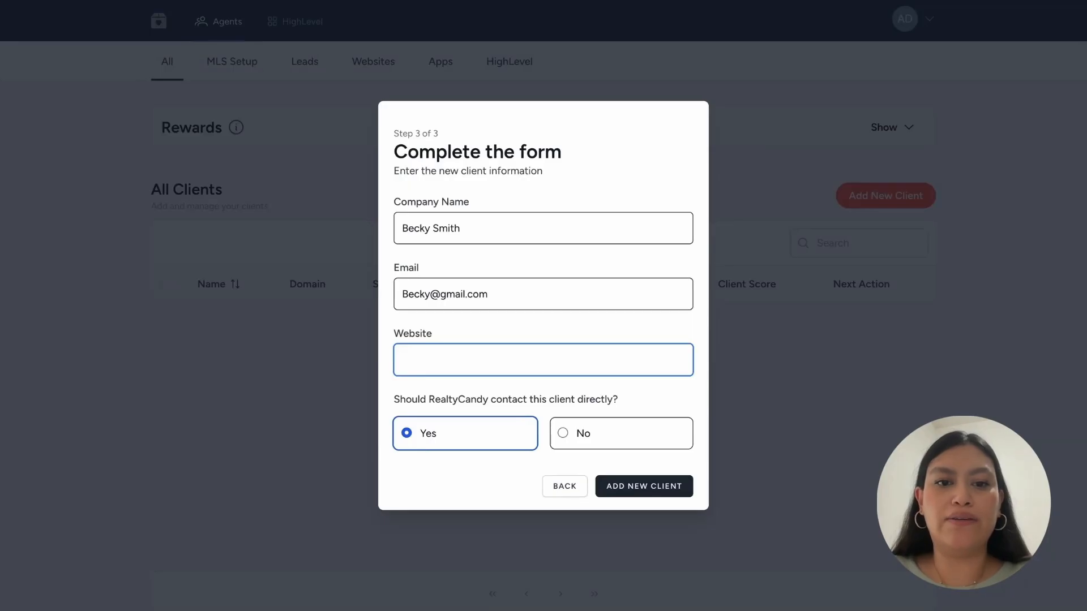
pyautogui.write('www.realtyca')
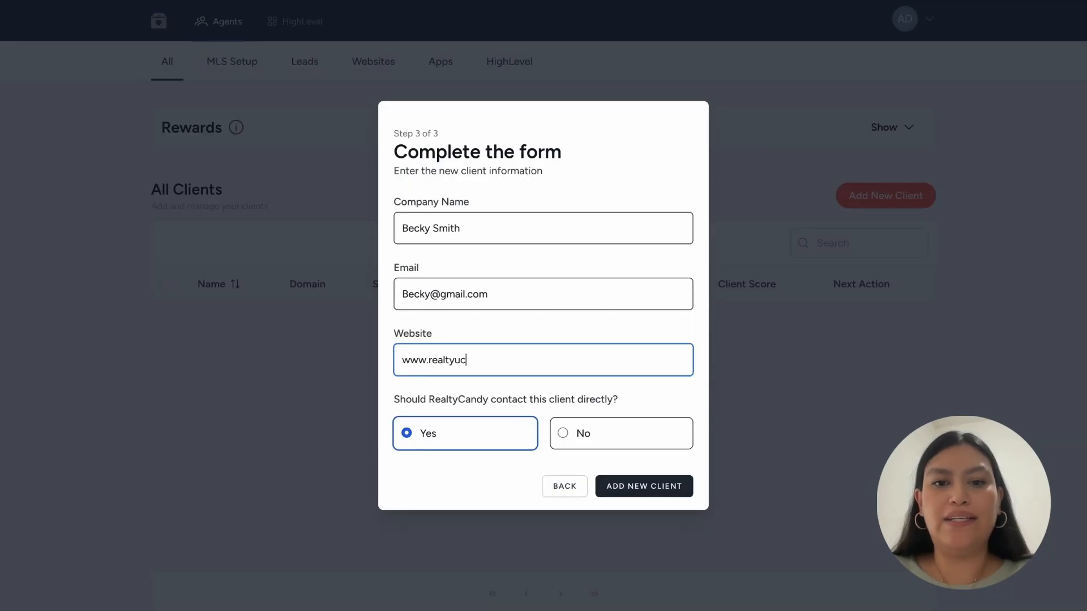
pyautogui.write('ndy.com')
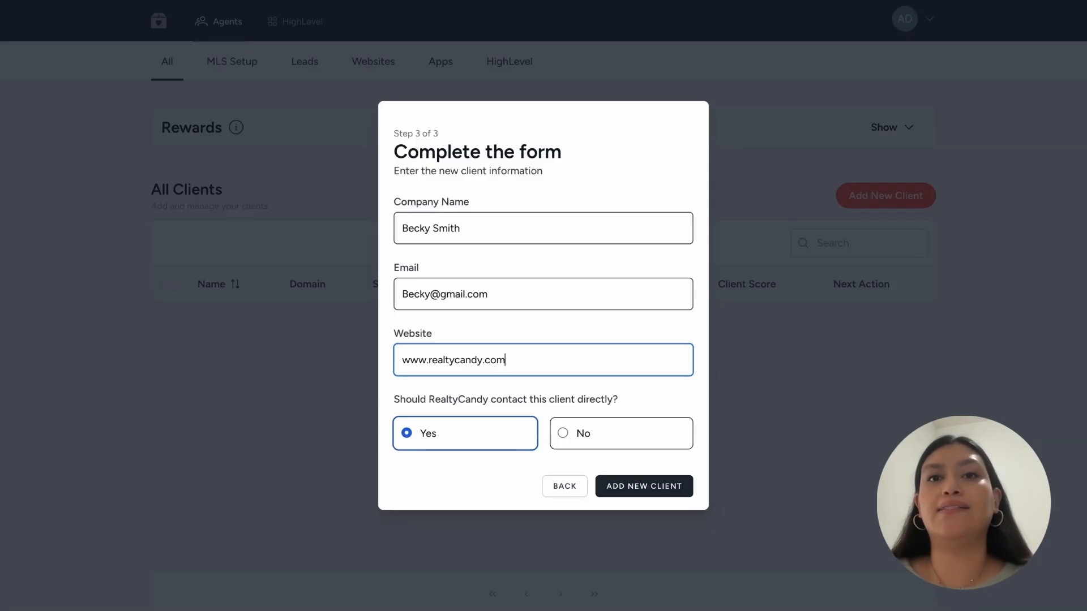
pyautogui.click(588, 442)
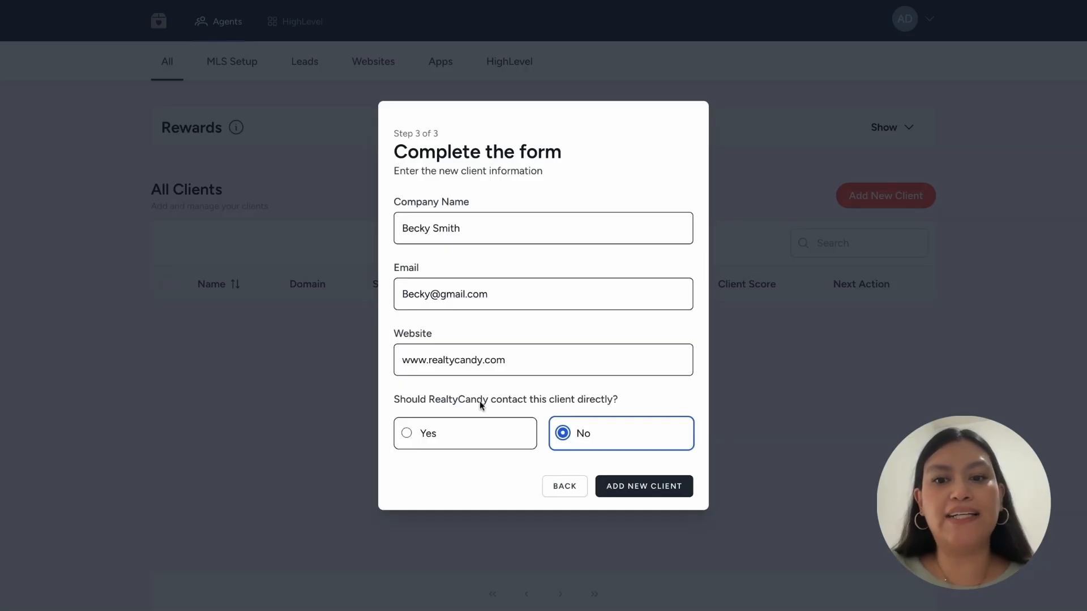
pyautogui.click(647, 490)
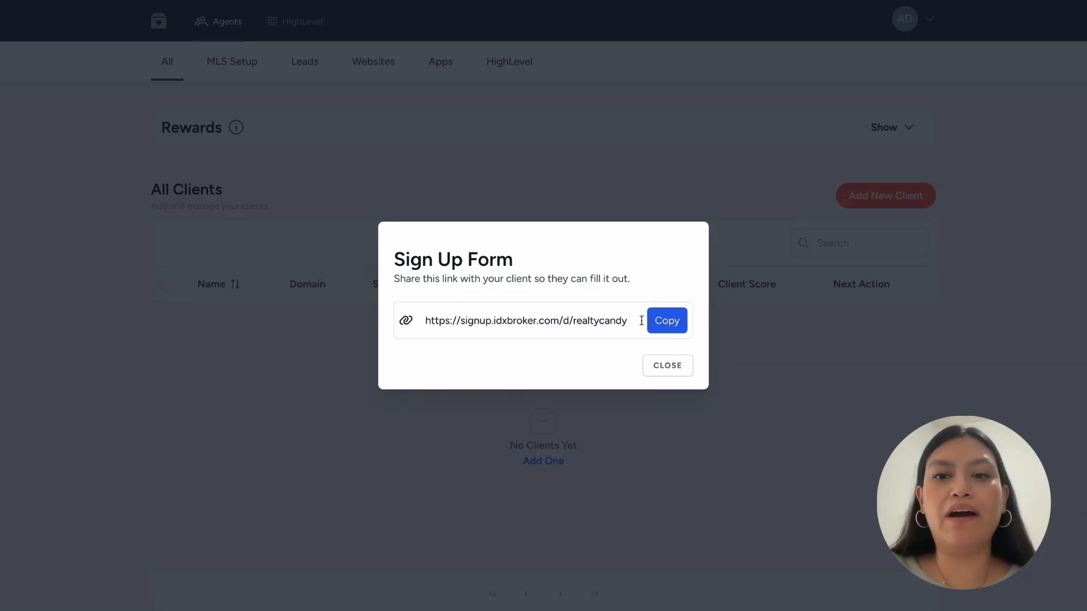
# - Copy the client's sign-up link from the Sign Up Form
pyautogui.click(663, 322)
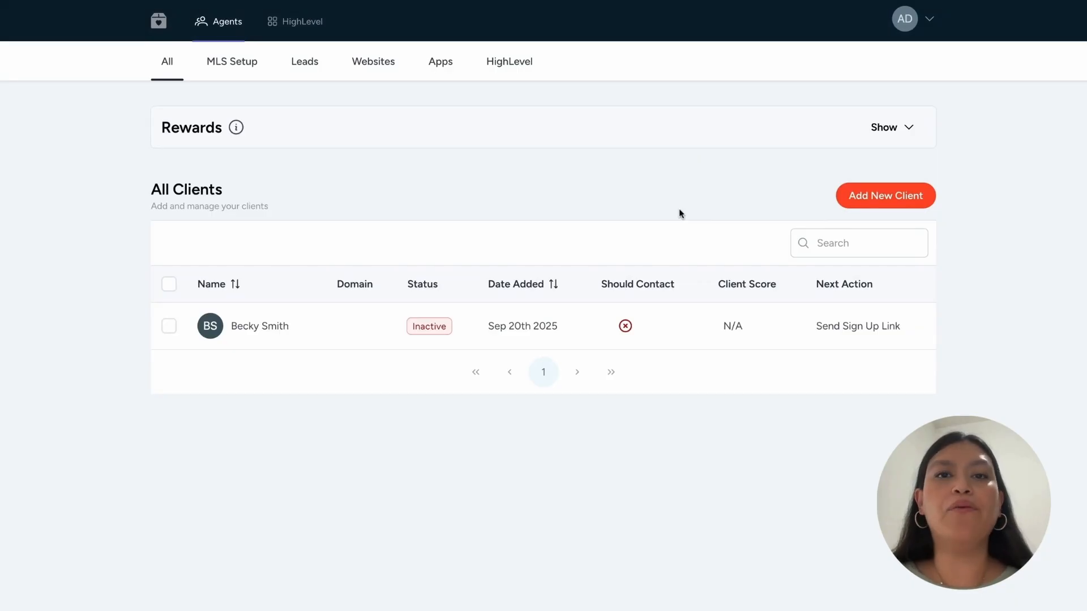
pyautogui.click(854, 205)
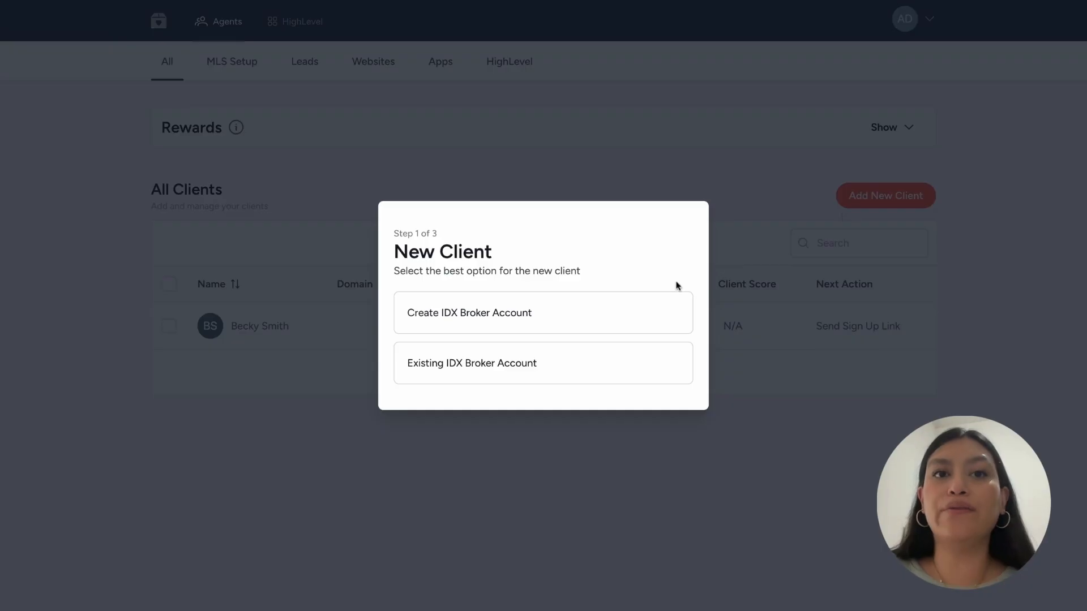
pyautogui.click(487, 321)
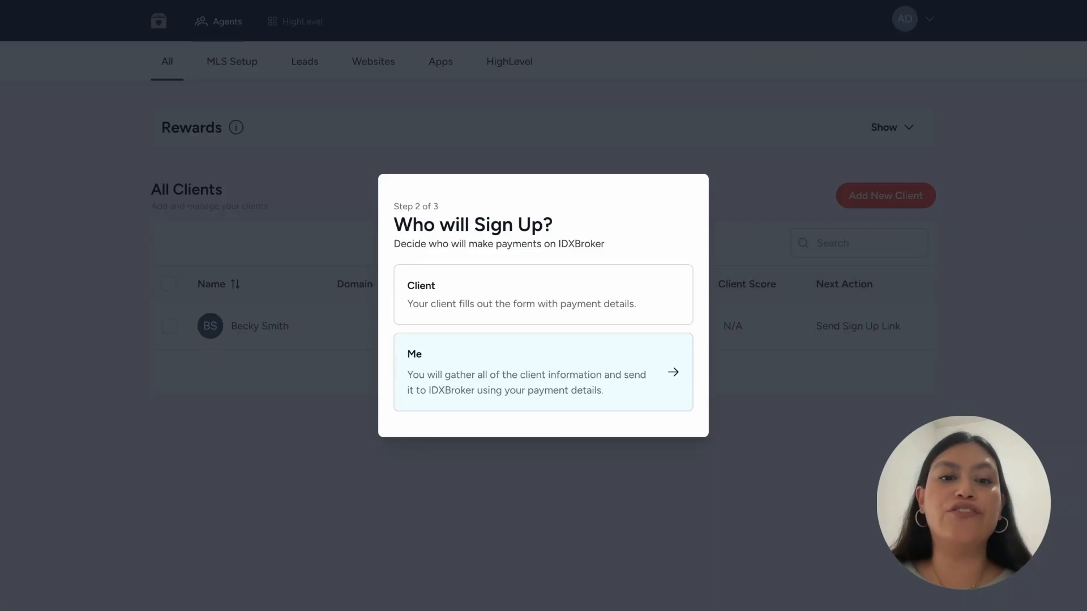
pyautogui.click(501, 390)
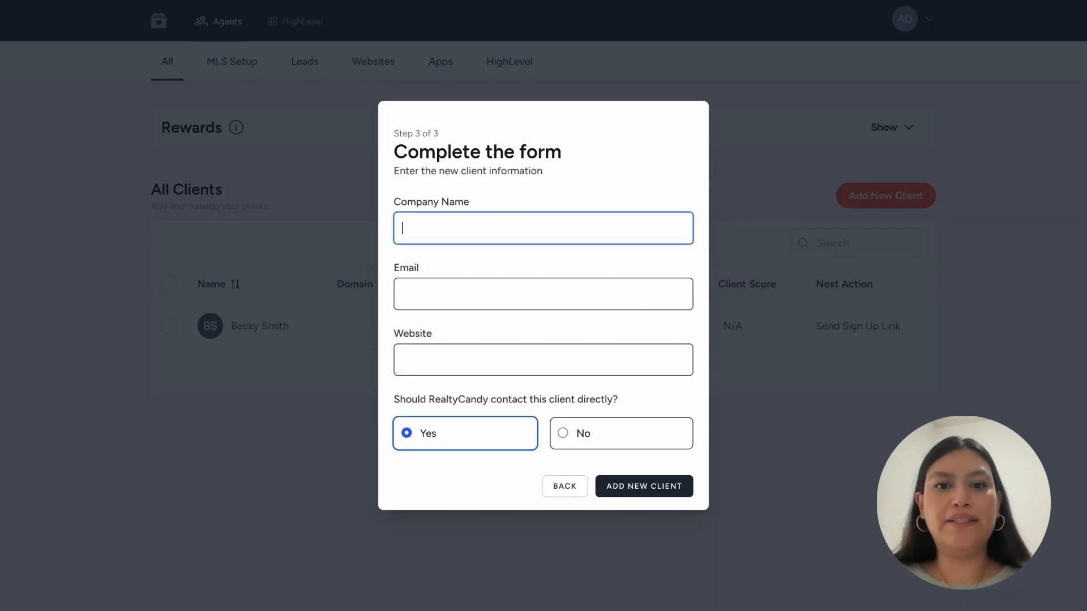
pyautogui.write('Diana')
pyautogui.press('Tab')
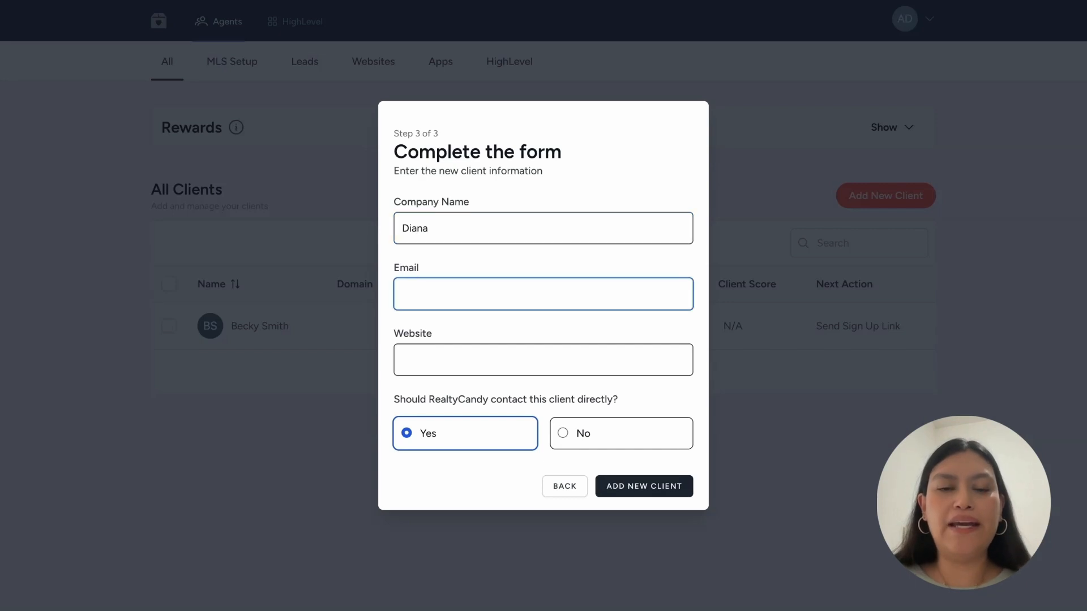
pyautogui.write('dia')
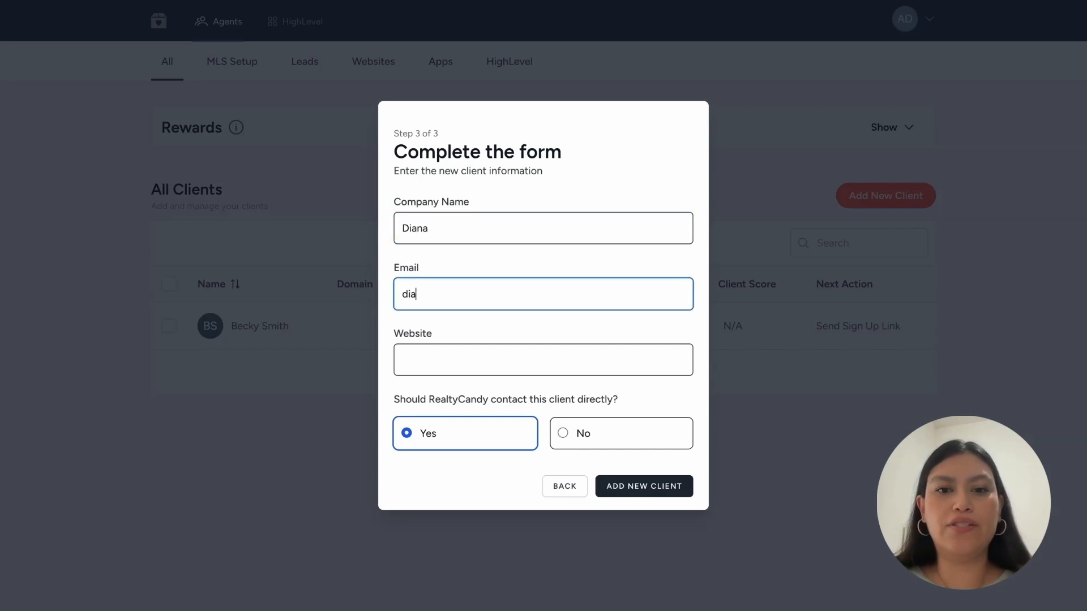
pyautogui.click(552, 316)
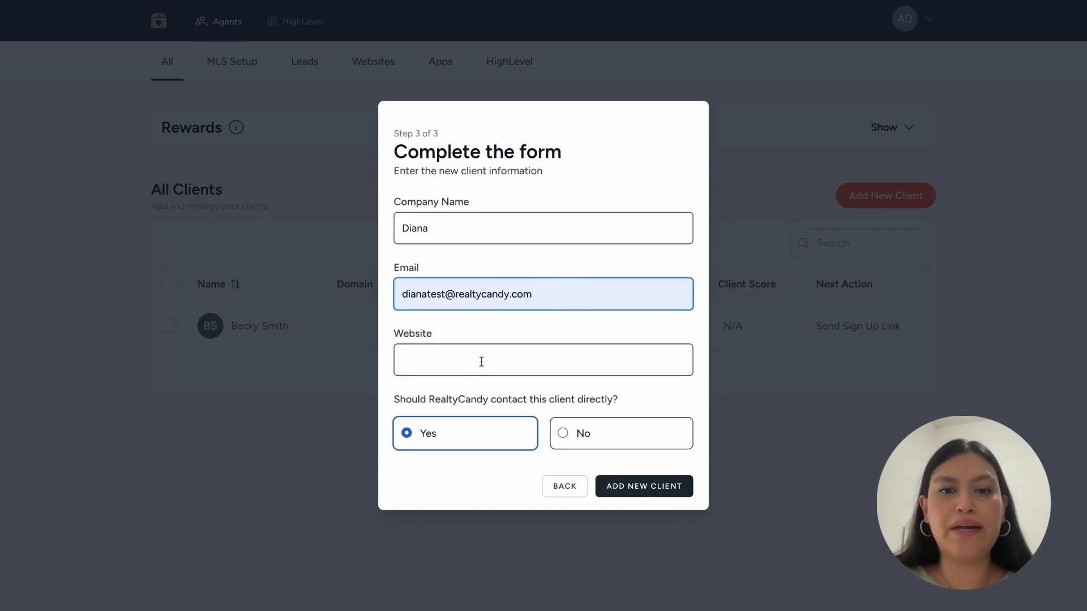
pyautogui.click(483, 360)
pyautogui.write('www.id')
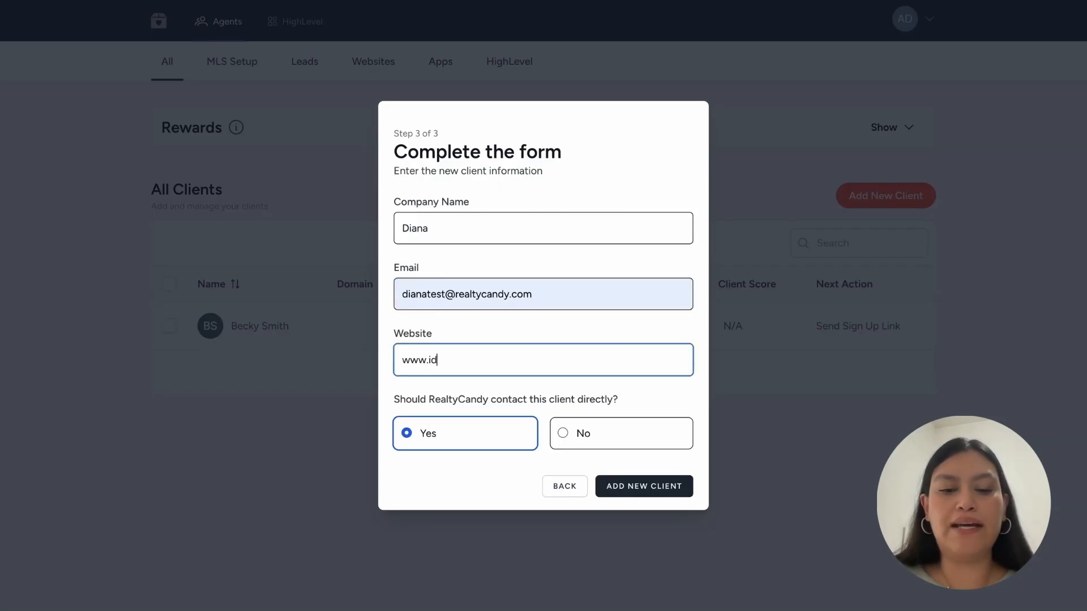
pyautogui.write('xadddons')
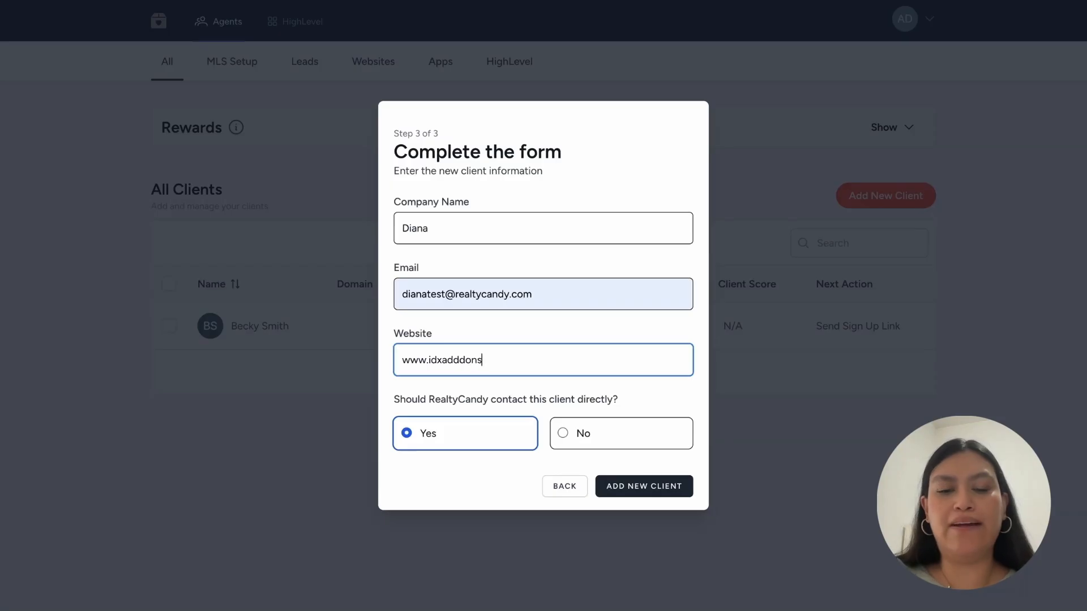
pyautogui.write('.com')
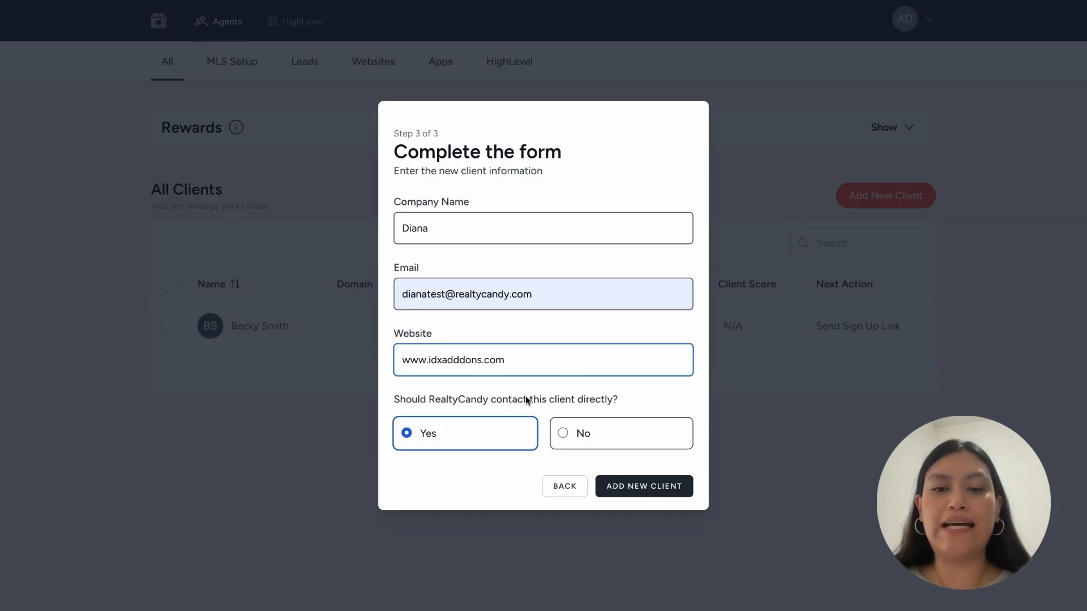
# - Set direct contact to No, add the client, and copy the form link into a new tab
pyautogui.click(589, 437)
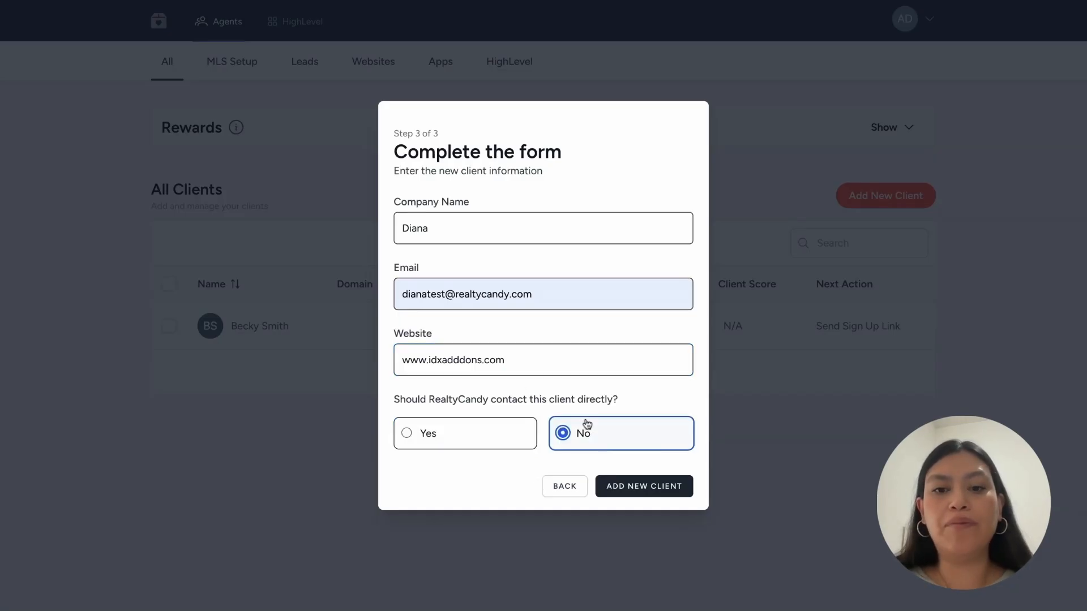
pyautogui.click(628, 490)
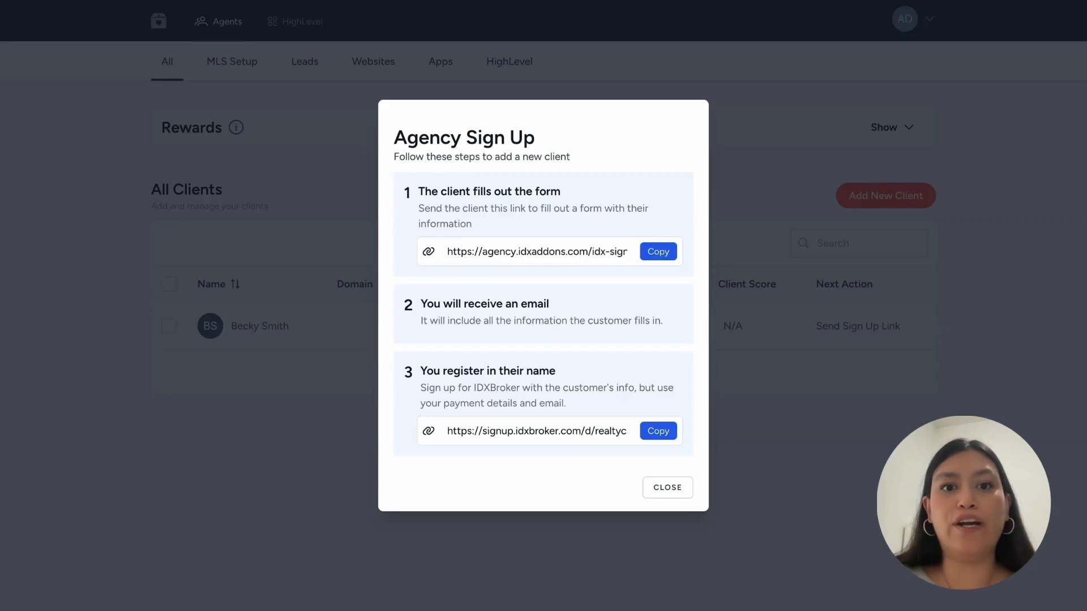
pyautogui.moveTo(420, 191); pyautogui.dragTo(561, 191)
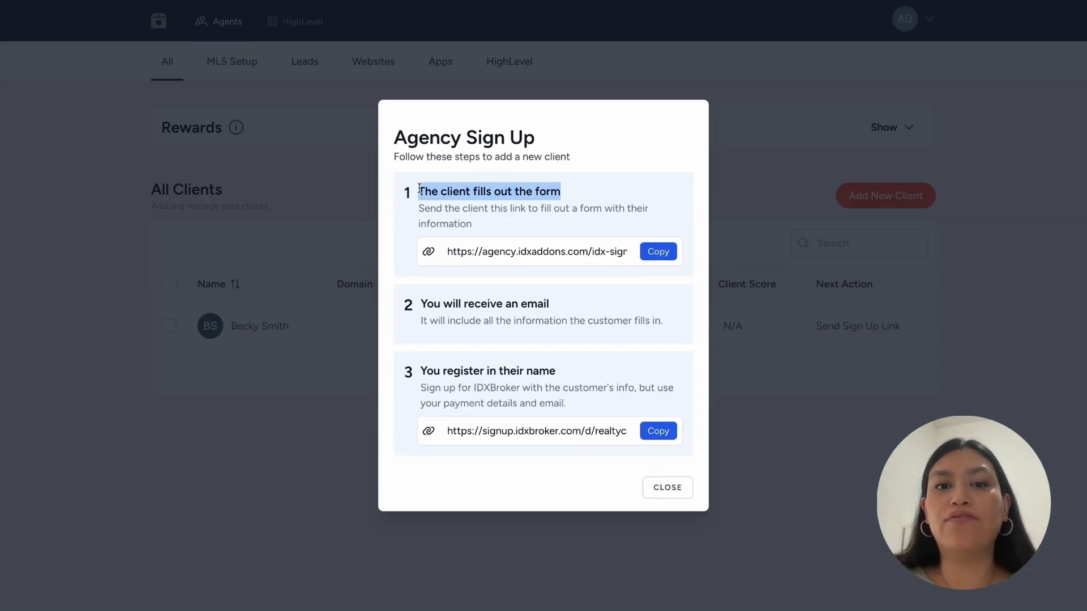
pyautogui.click(662, 252)
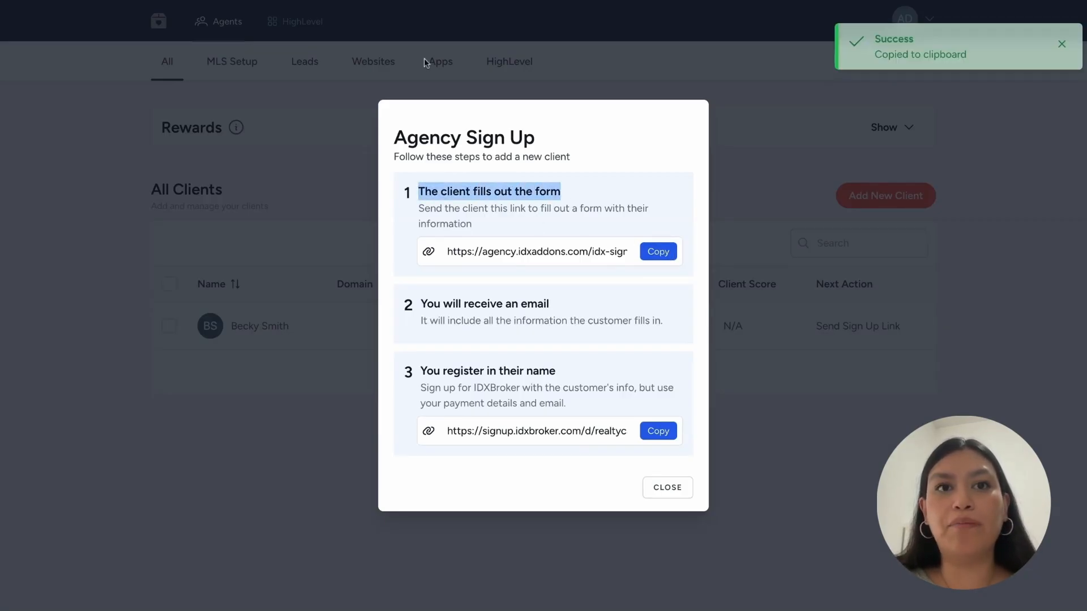
pyautogui.press('super+t')
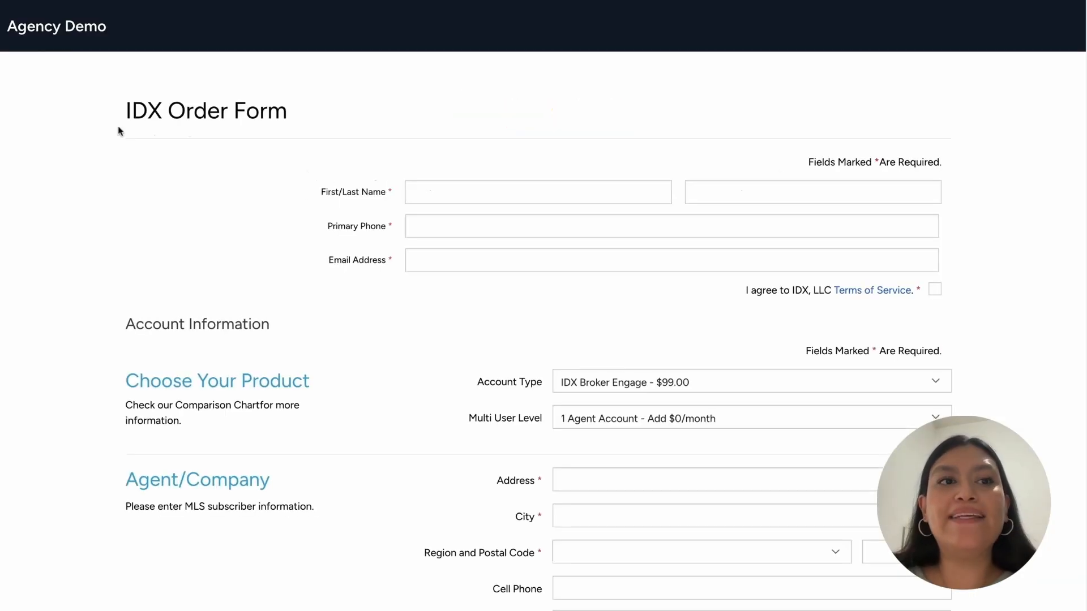
# - Review the blank Agency Demo IDX Order Form, highlighting its headings and scrolling through it
pyautogui.tripleClick(121, 115)
pyautogui.click(121, 115)
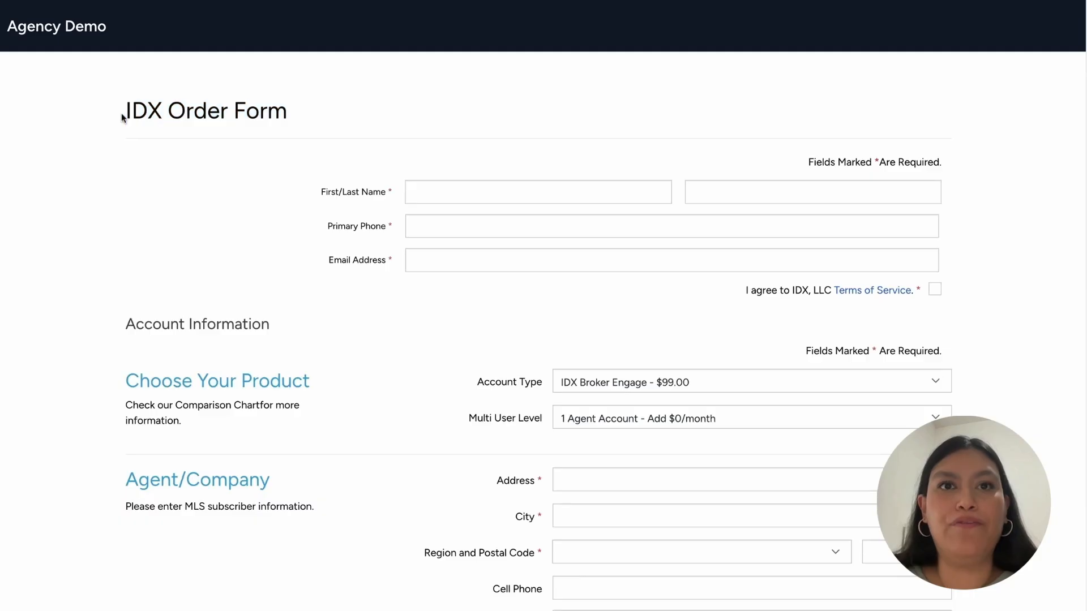
pyautogui.tripleClick(2, 25)
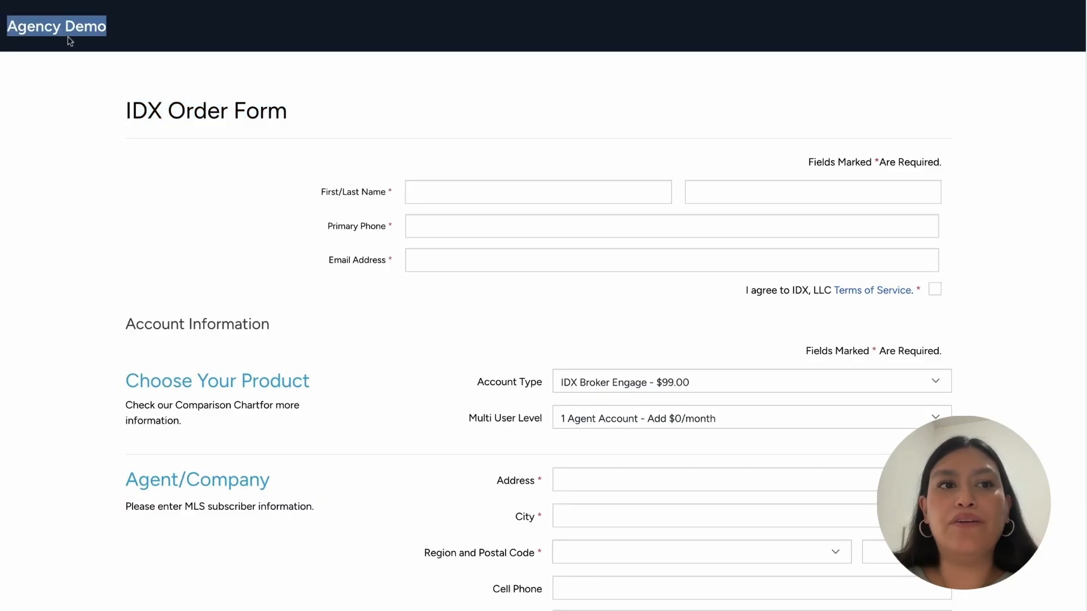
pyautogui.click(21, 29)
pyautogui.doubleClick(21, 30)
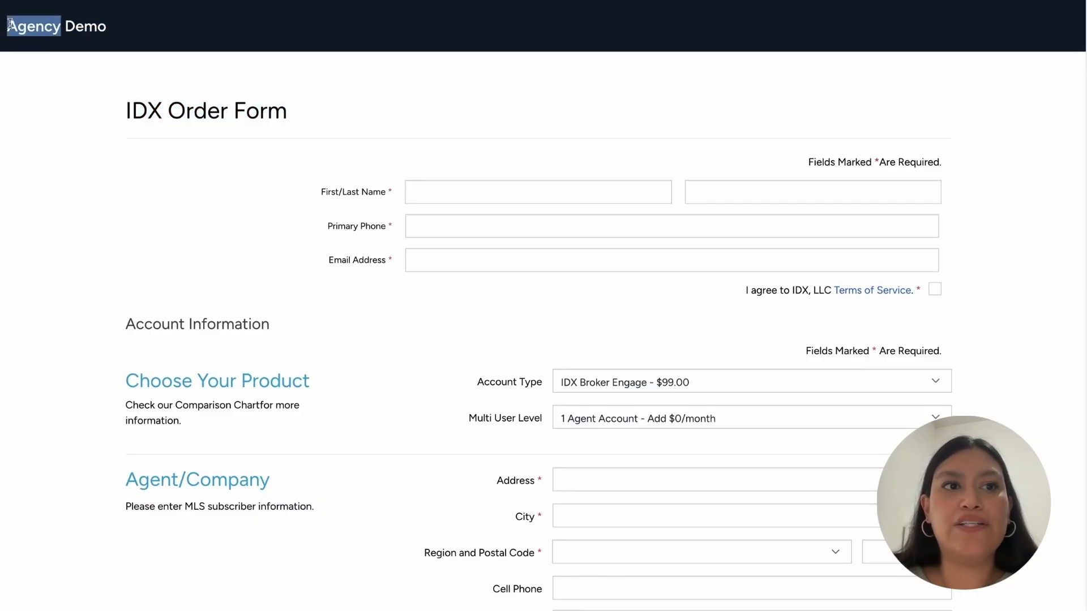
pyautogui.moveTo(21, 29); pyautogui.dragTo(109, 84)
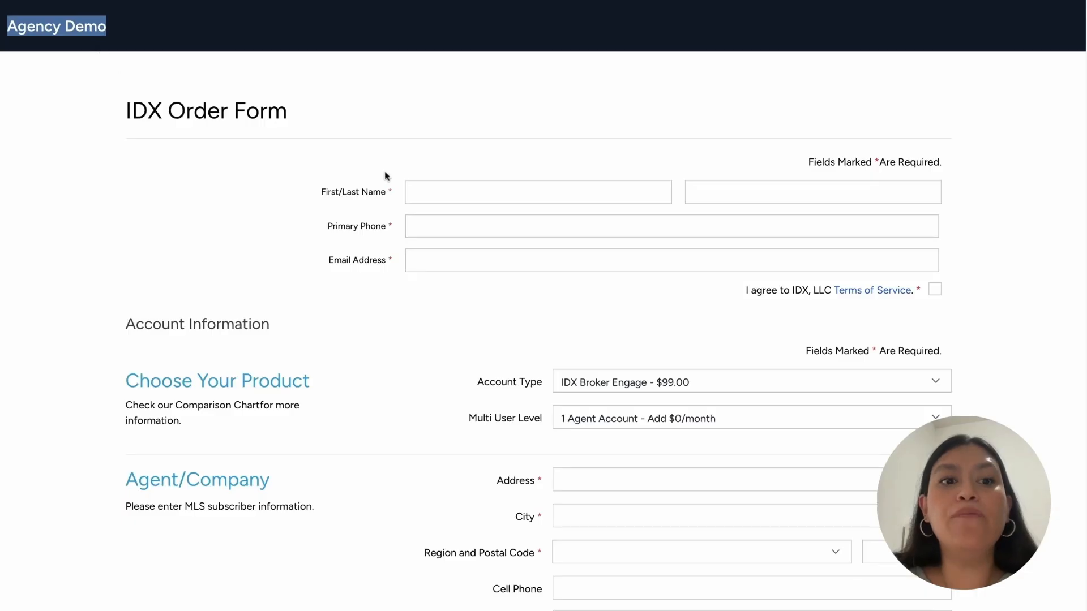
pyautogui.click(508, 161)
pyautogui.scroll(-1, 508, 162)
pyautogui.scroll(-8, 508, 161)
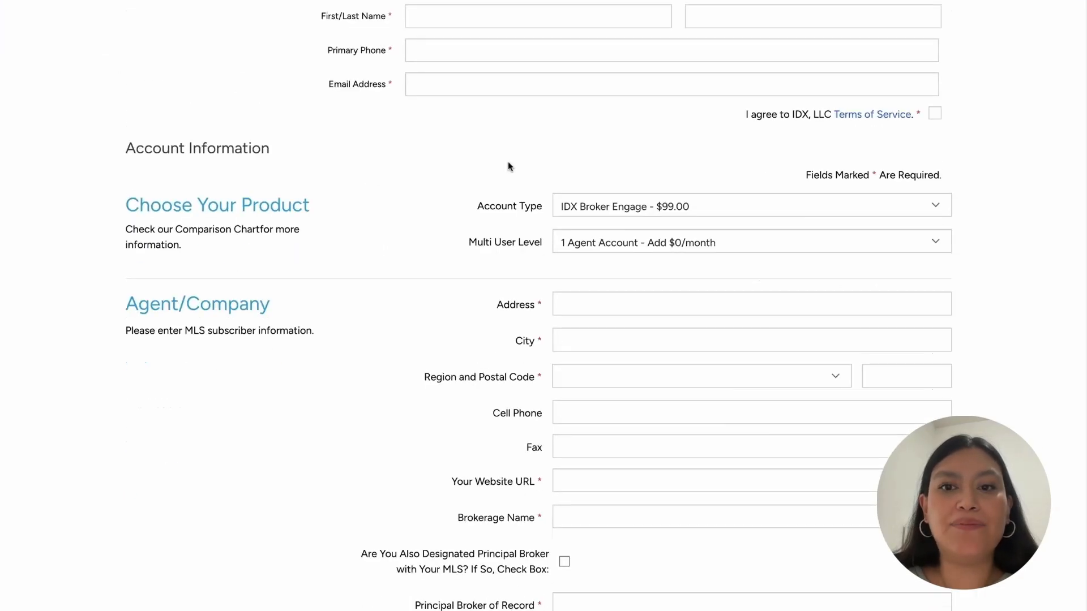
pyautogui.scroll(9, 508, 162)
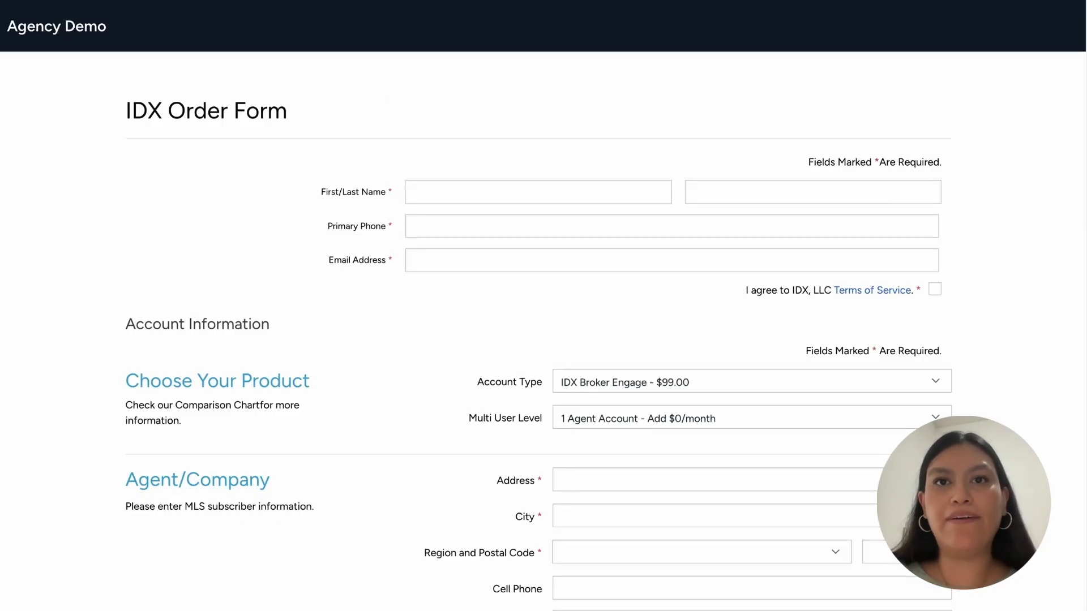
pyautogui.scroll(-20, 870, 450)
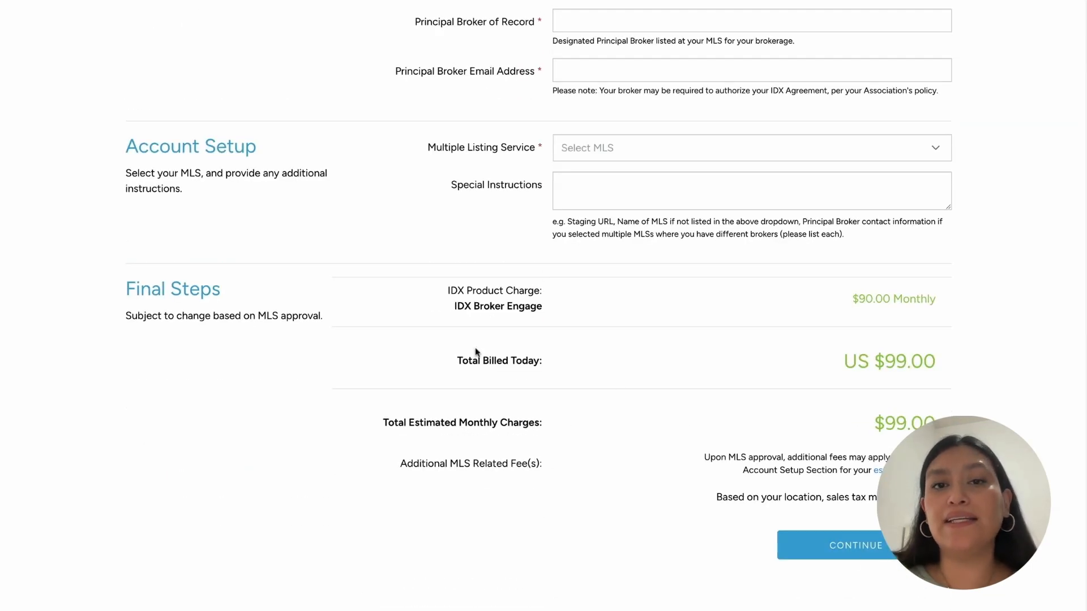
pyautogui.scroll(20, 428, 297)
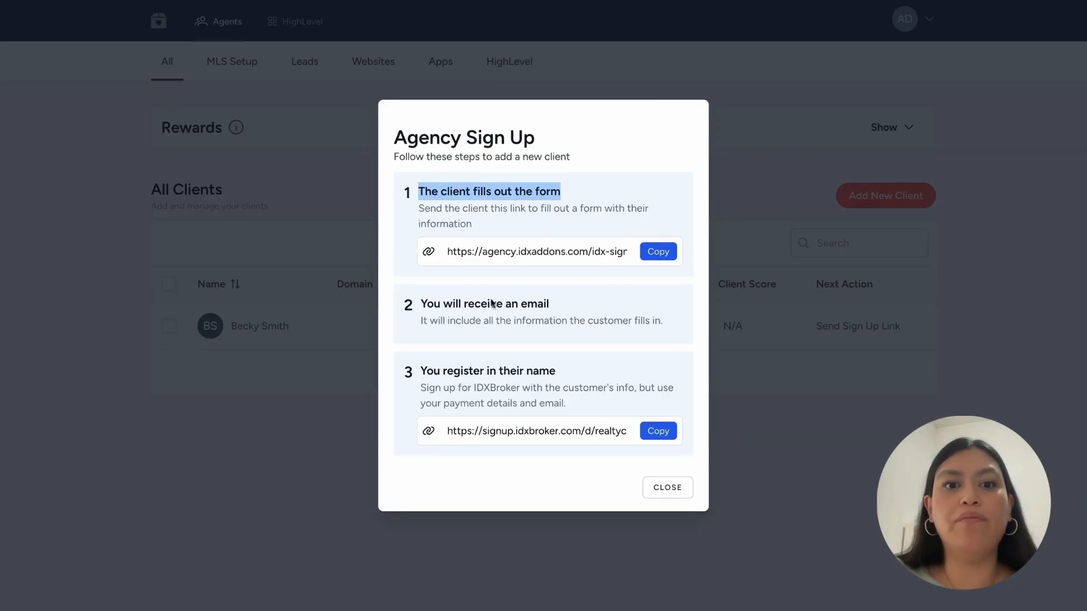
# - Copy the IDXBroker sign-up link, check the IDX Broker Order Form, and close the Agency Sign Up steps
pyautogui.moveTo(434, 309); pyautogui.dragTo(640, 322)
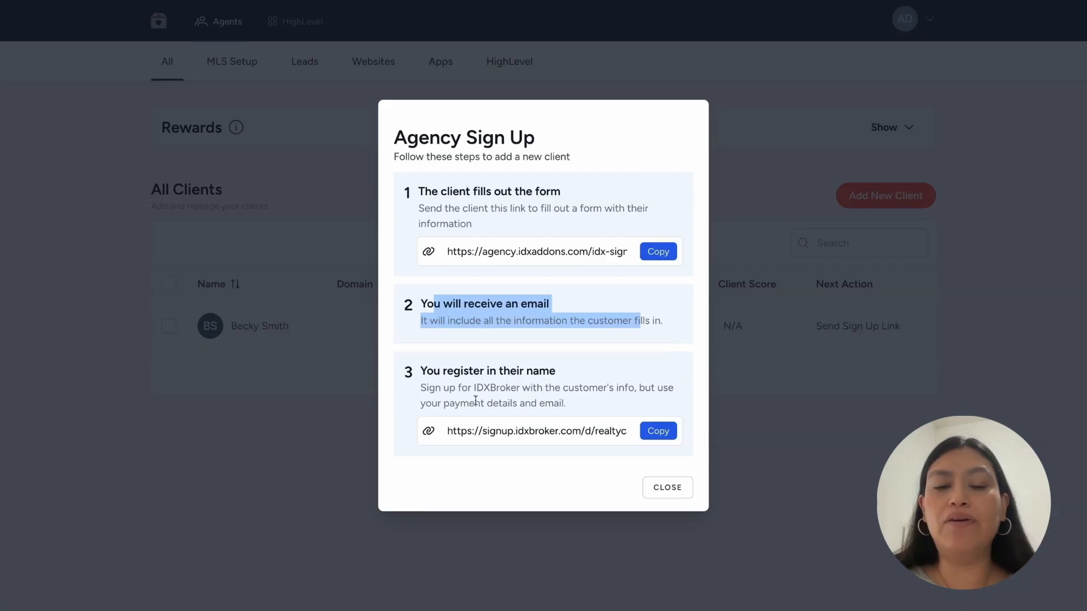
pyautogui.click(656, 433)
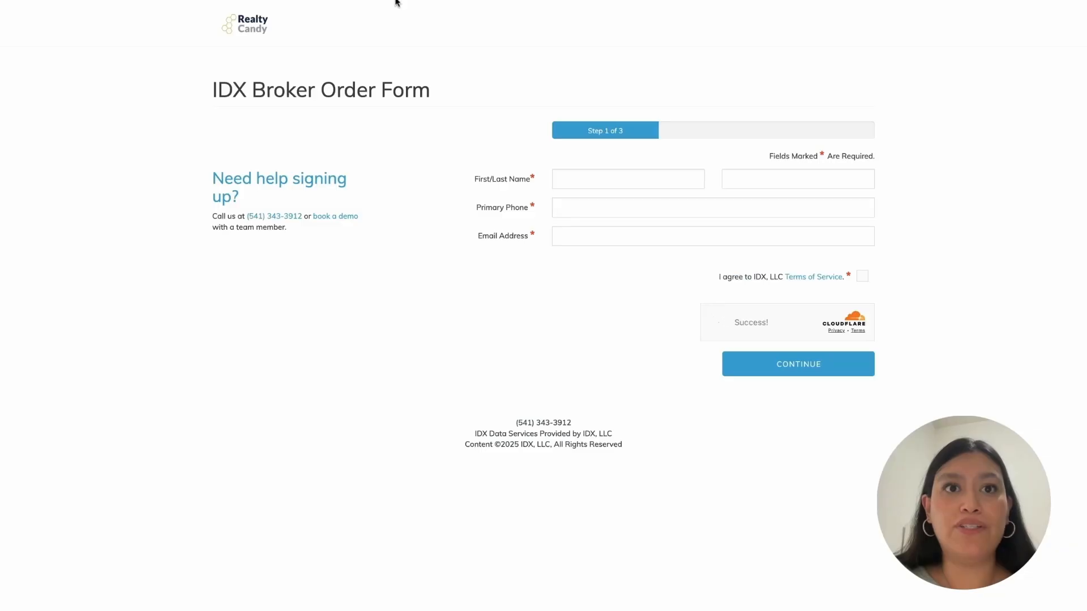
pyautogui.click(396, 1)
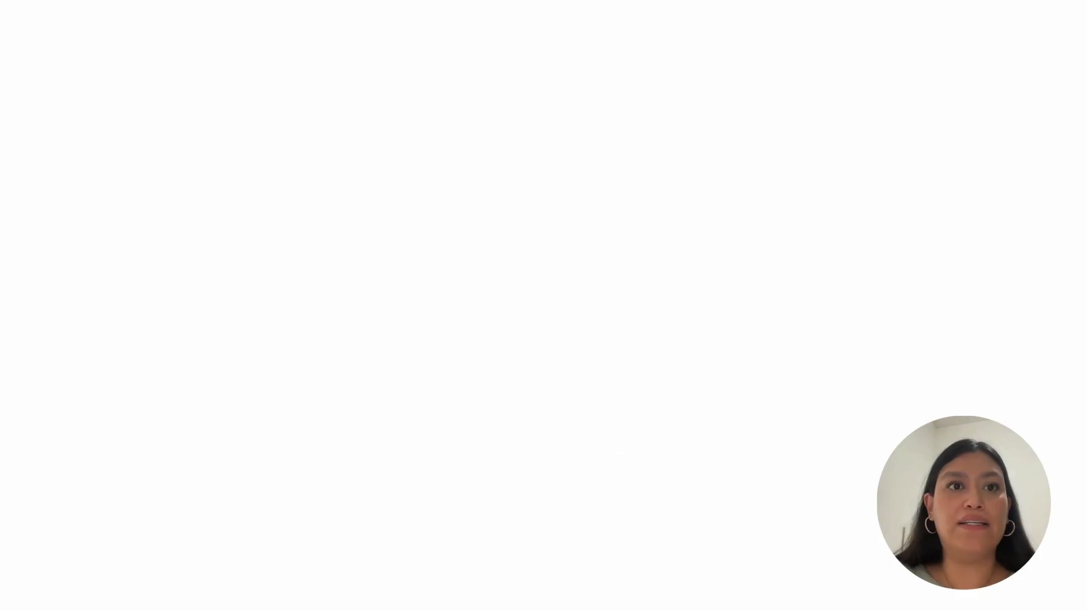
pyautogui.moveTo(433, 92); pyautogui.dragTo(195, 82)
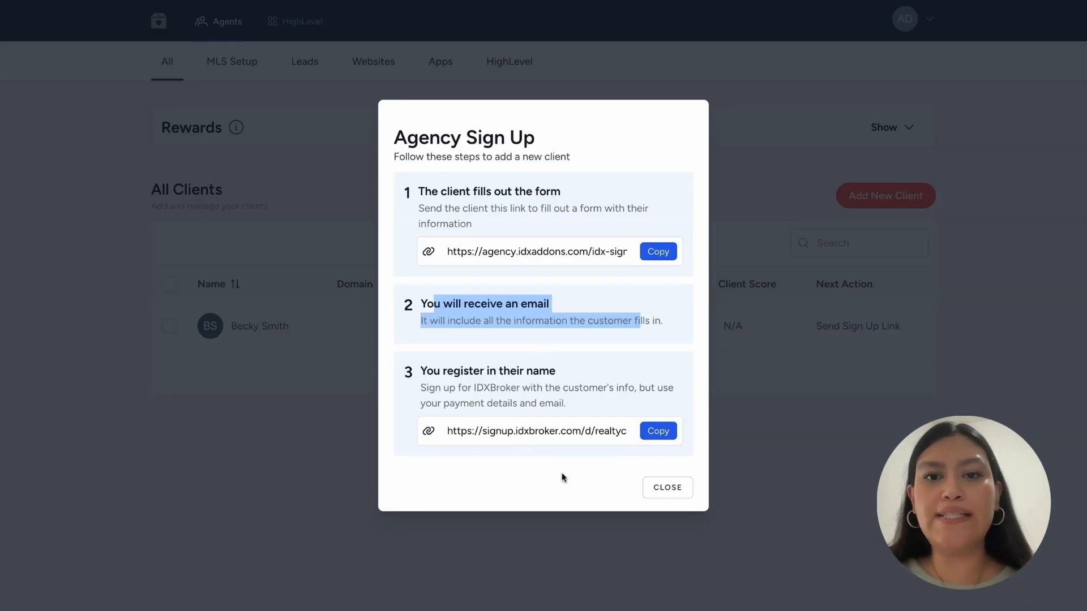
pyautogui.click(670, 488)
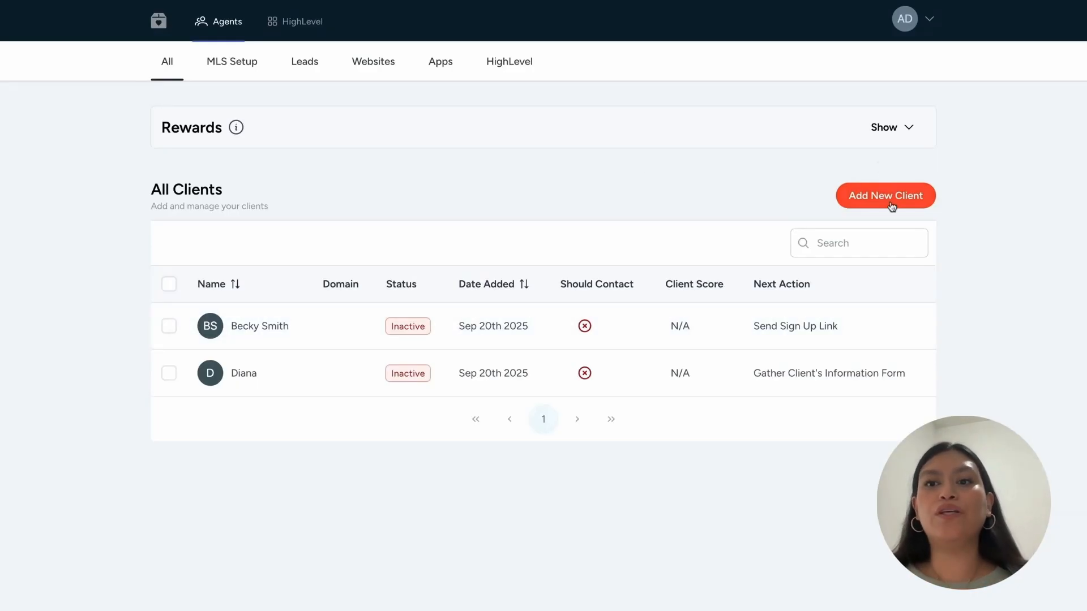
# - Add DEMO - Realty Candy as an Existing IDX Broker Account client using its API key, contact left at No
pyautogui.click(870, 200)
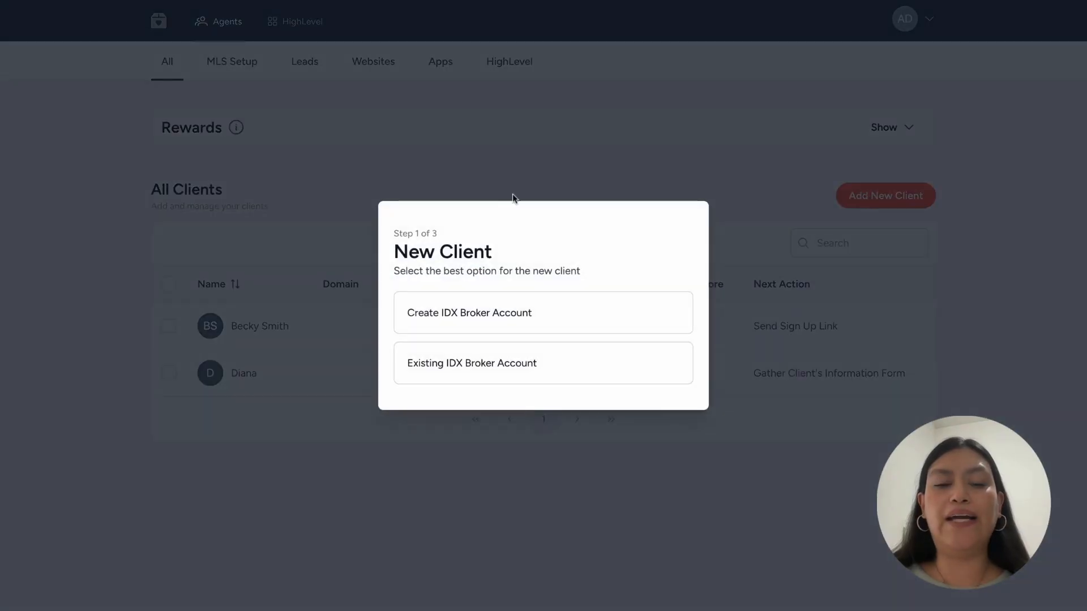
pyautogui.click(446, 375)
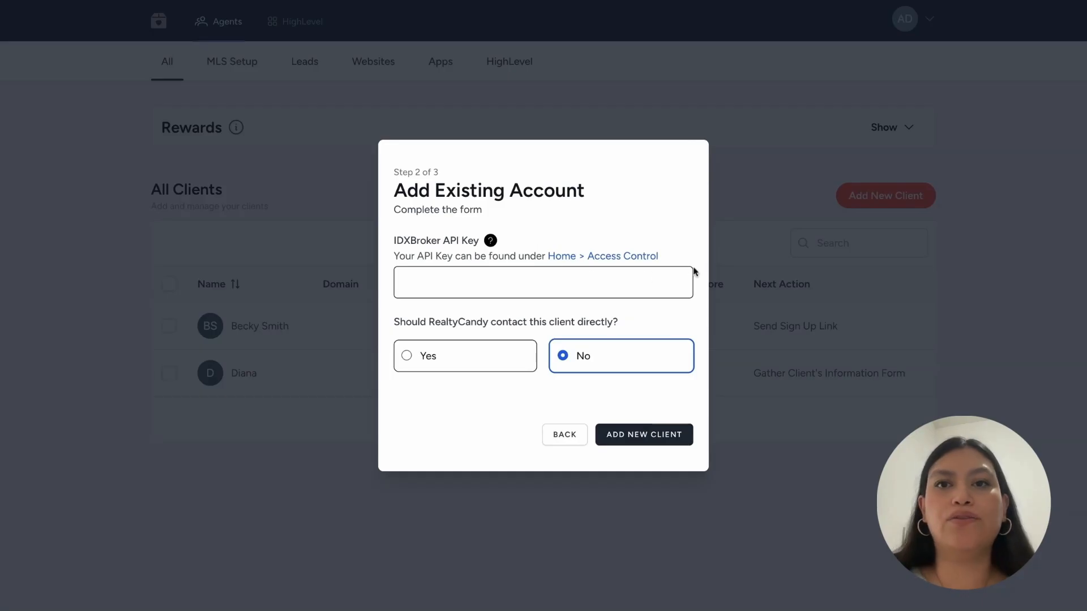
pyautogui.click(485, 282)
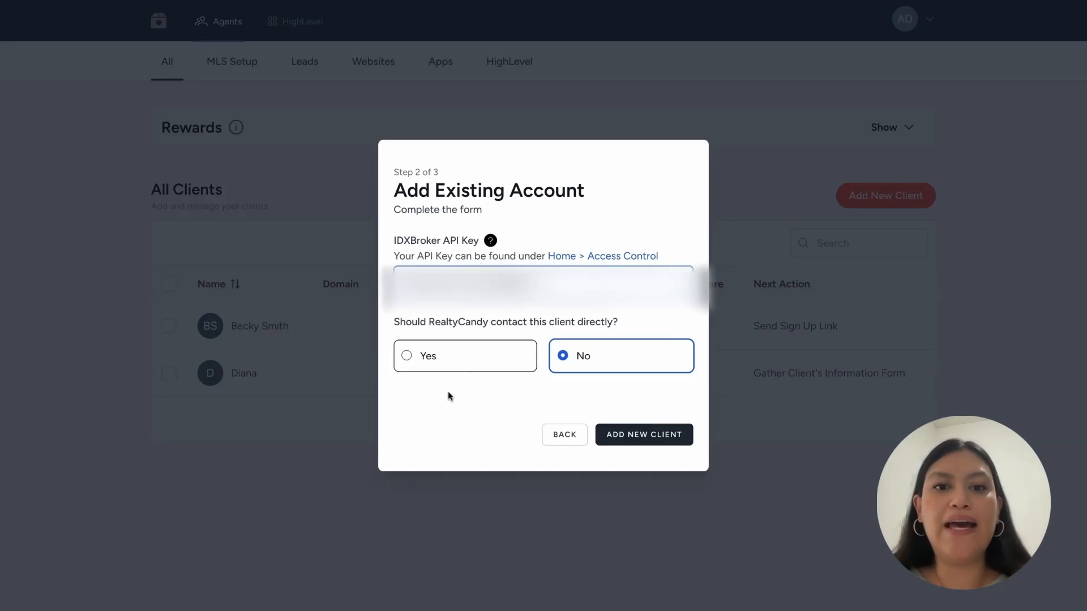
pyautogui.moveTo(400, 322); pyautogui.dragTo(624, 323)
pyautogui.click(624, 324)
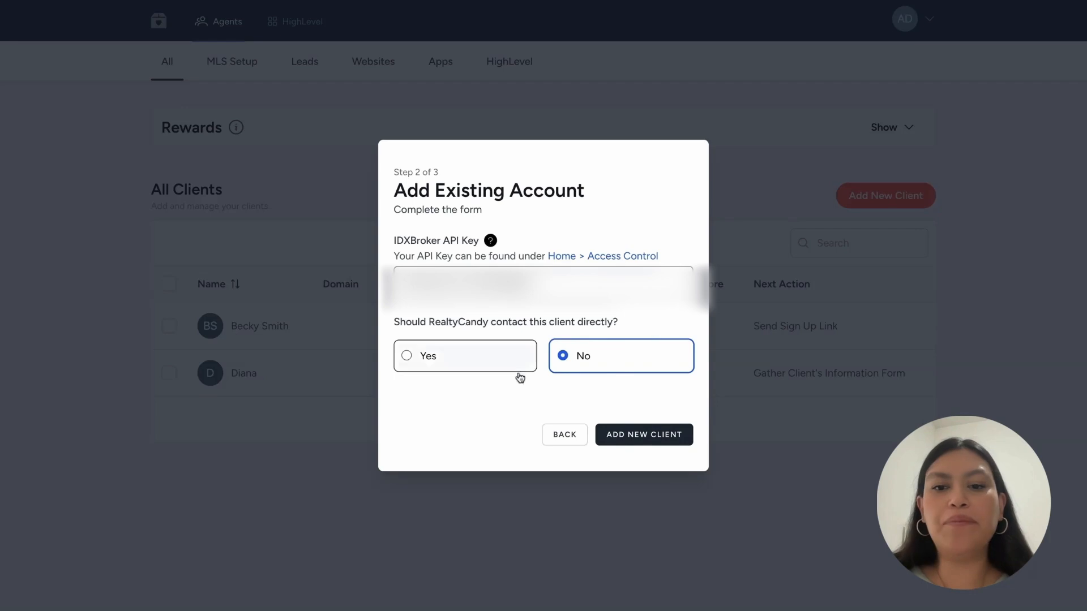
pyautogui.click(673, 438)
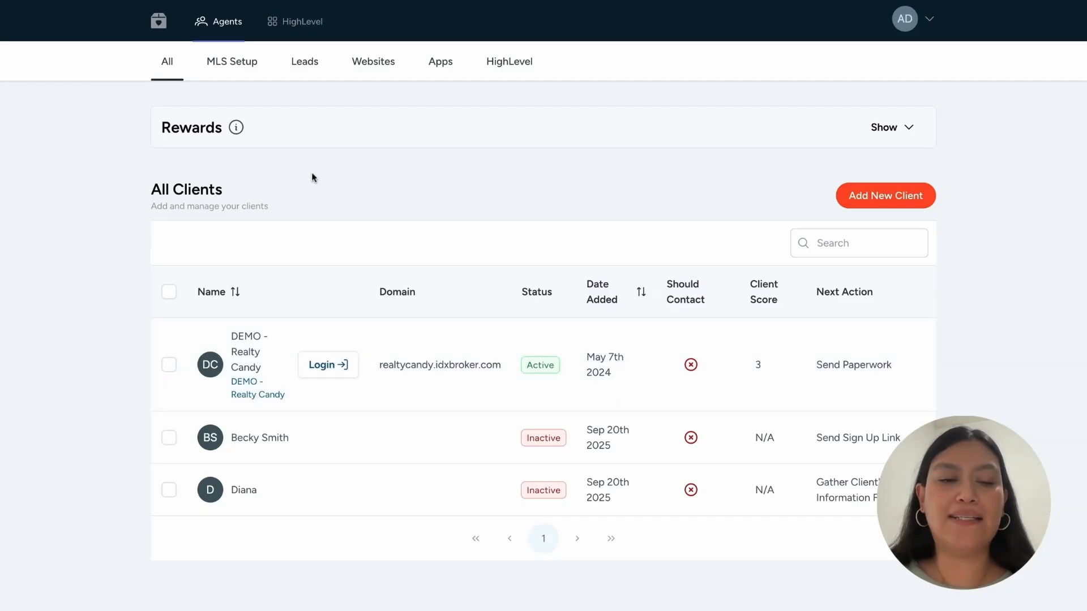
# - Log in to the DEMO - Realty Candy client, then expand Rewards showing Global Client Score 3 and progress 3/10
pyautogui.click(315, 365)
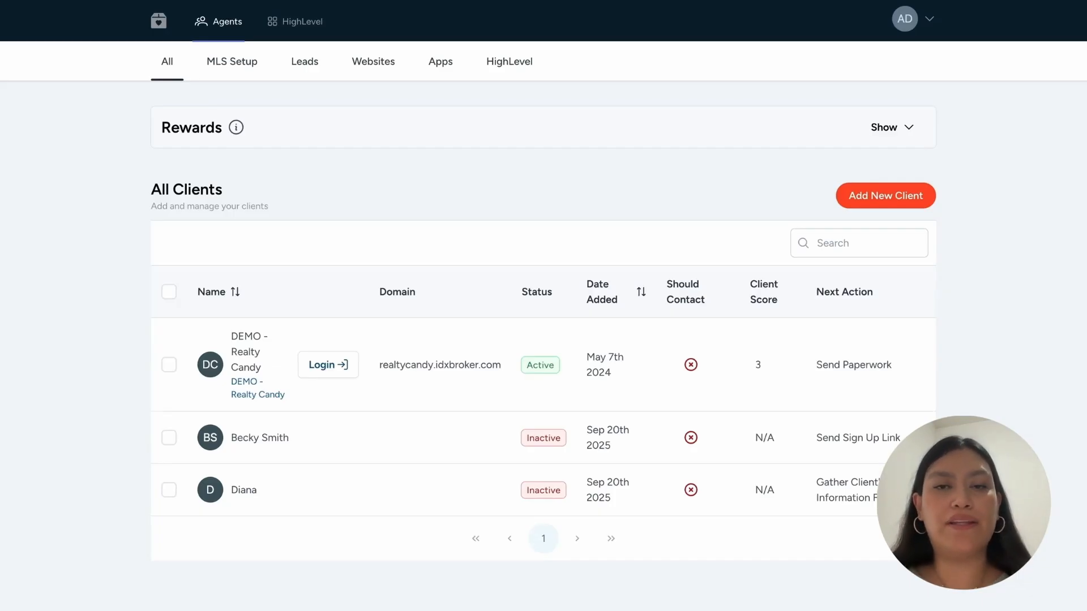
pyautogui.click(911, 135)
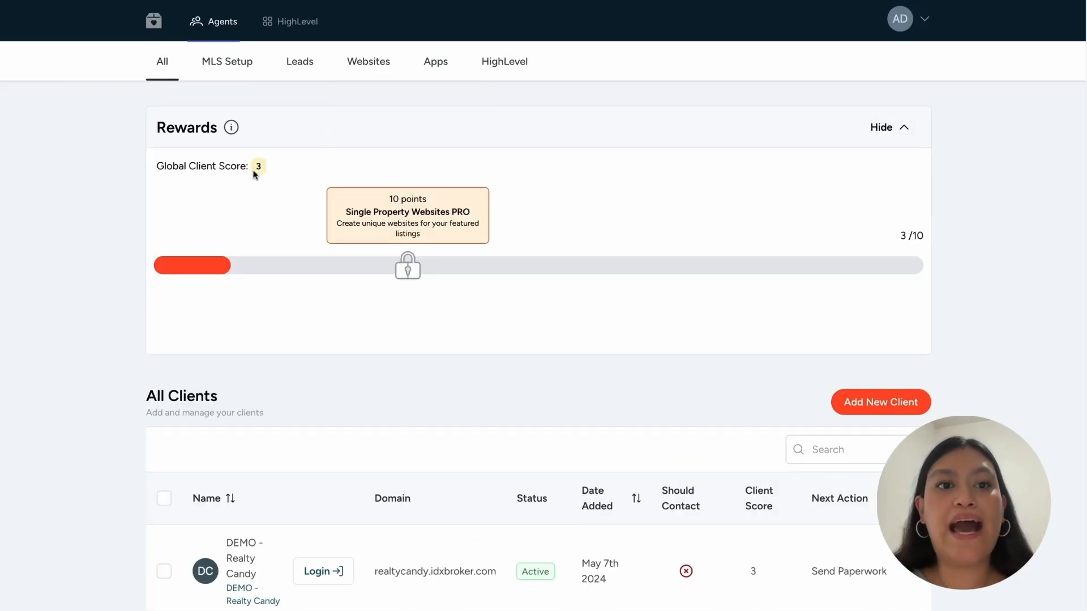
# - Review the 10-point reward card and open the list of rewards
pyautogui.scroll(-3, 397, 272)
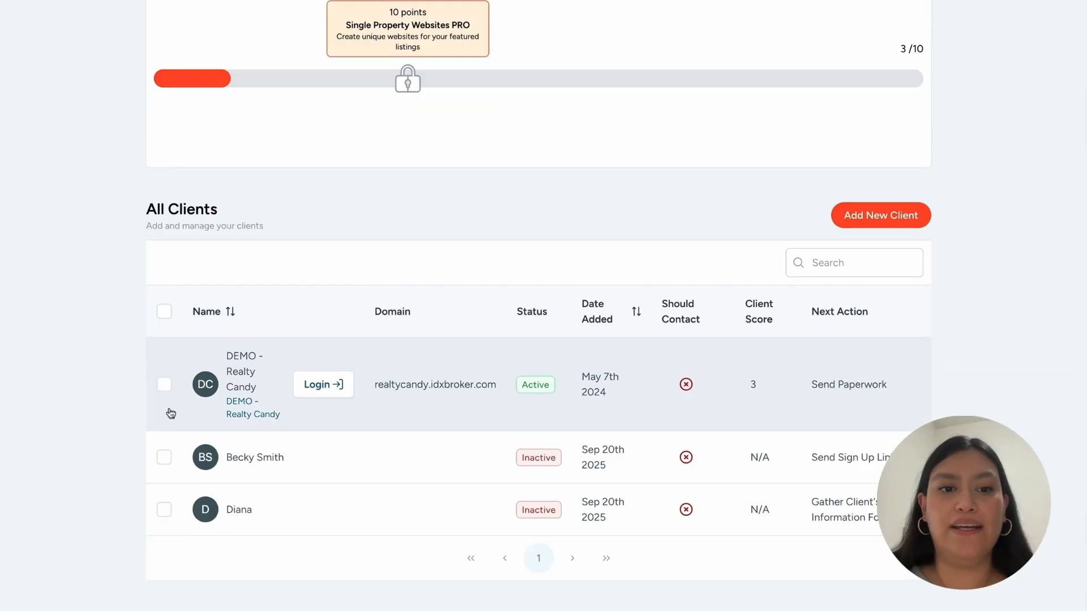
pyautogui.scroll(3, 385, 198)
pyautogui.tripleClick(385, 199)
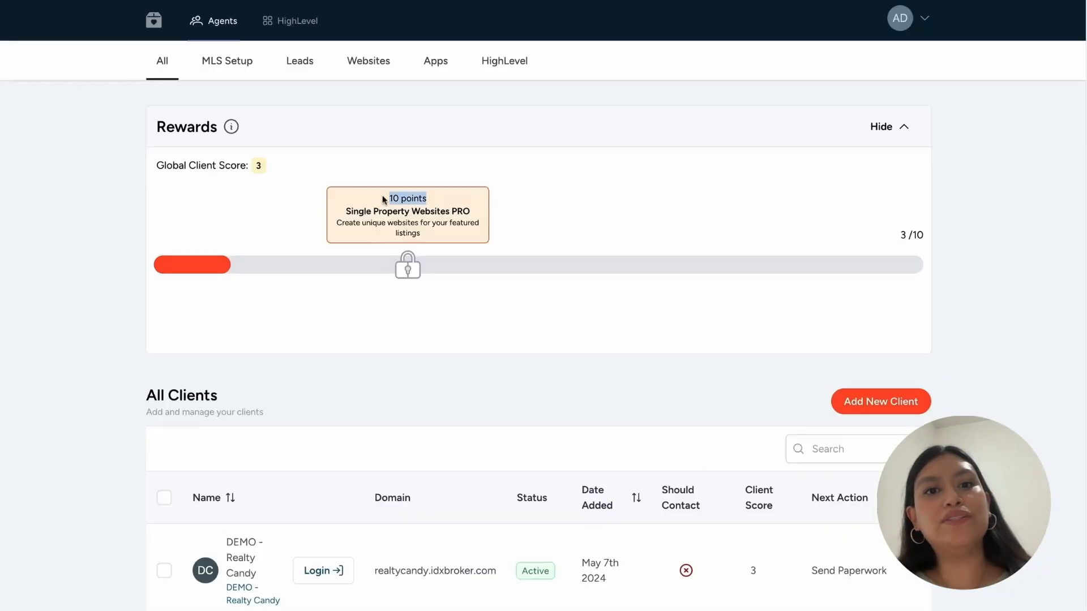
pyautogui.click(439, 343)
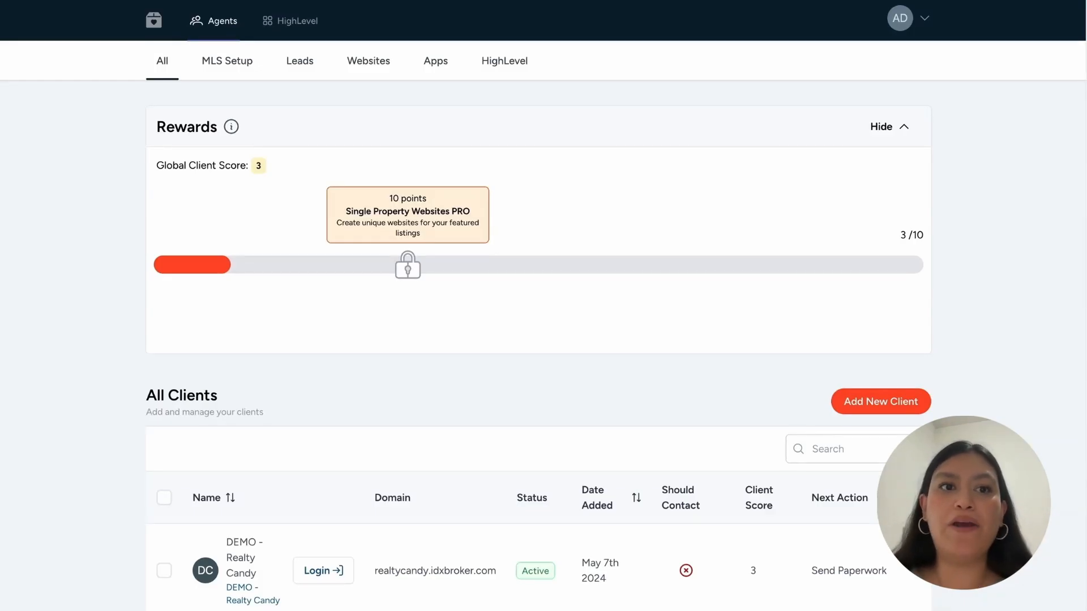
pyautogui.click(232, 127)
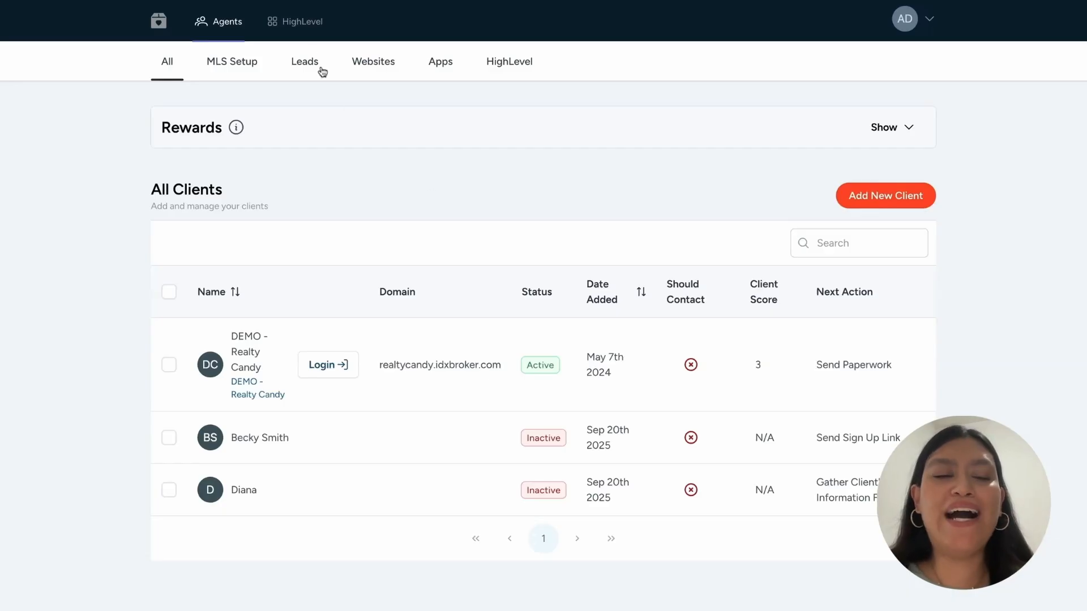
# - Browse HighLevel's Extra Features, then view the Custom Menu steps for installing the dashboard in HighLevel
pyautogui.click(311, 28)
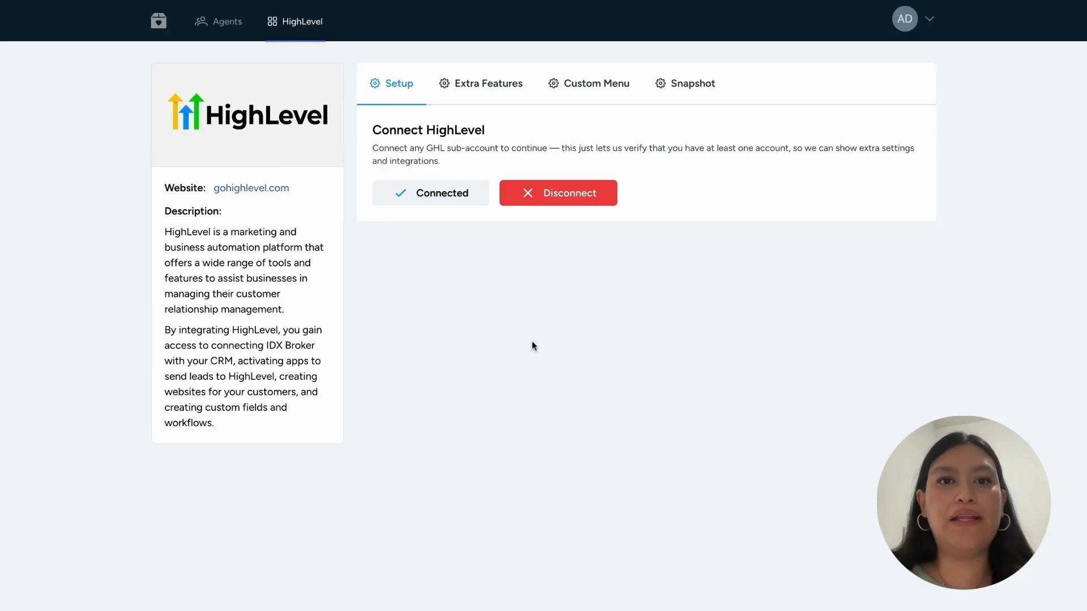
pyautogui.click(487, 88)
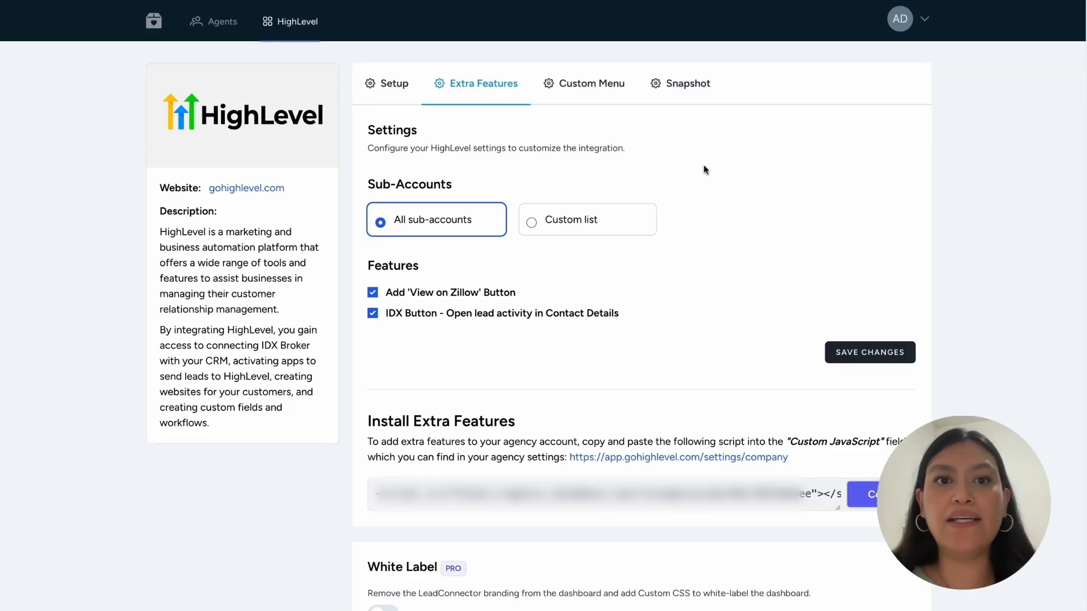
pyautogui.scroll(-1, 651, 192)
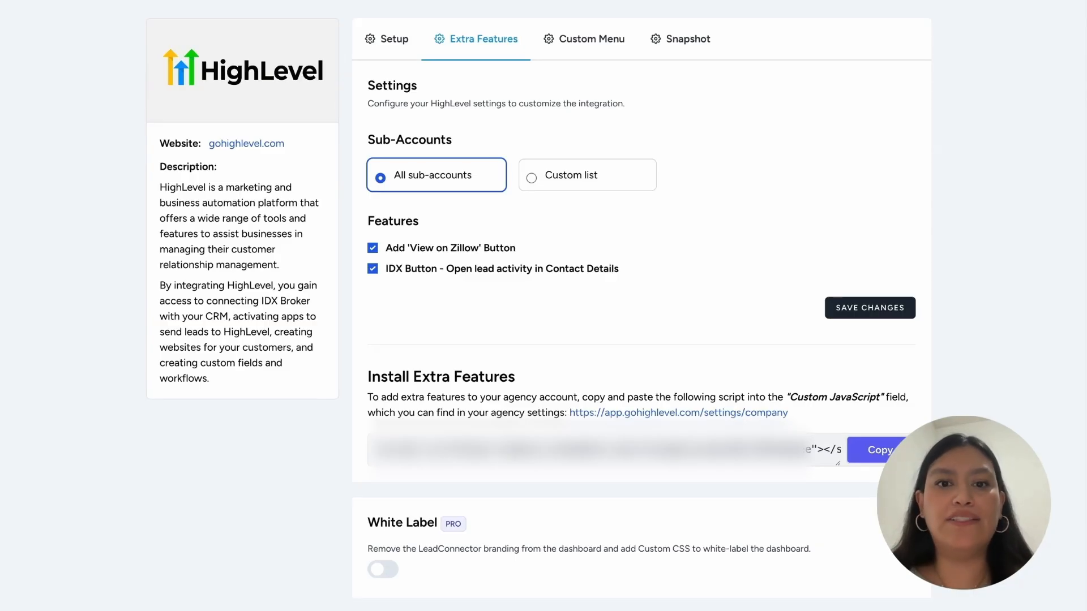
pyautogui.scroll(1, 458, 487)
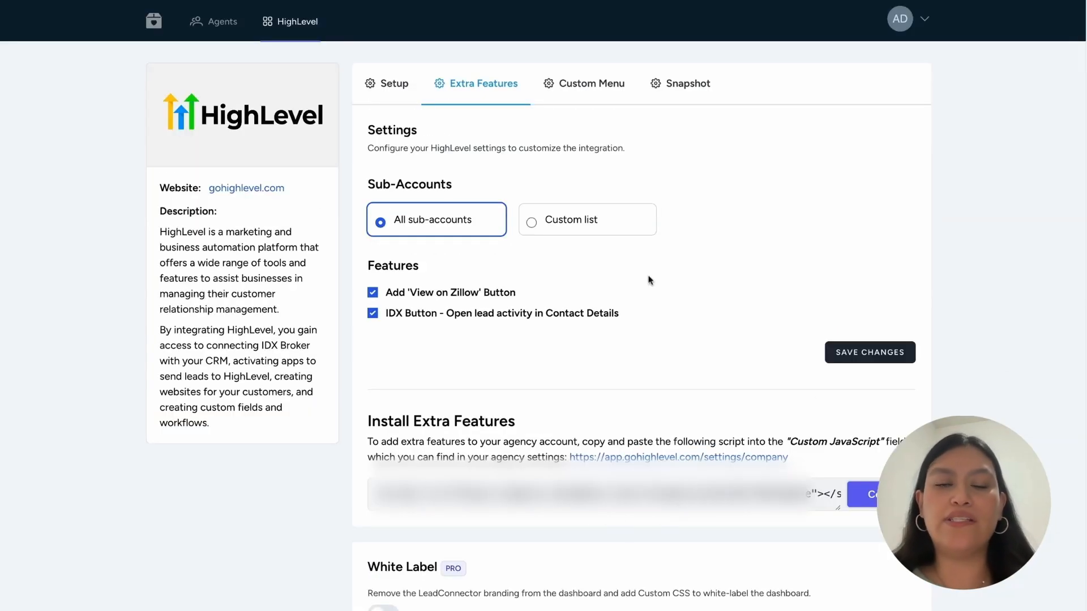
pyautogui.click(589, 95)
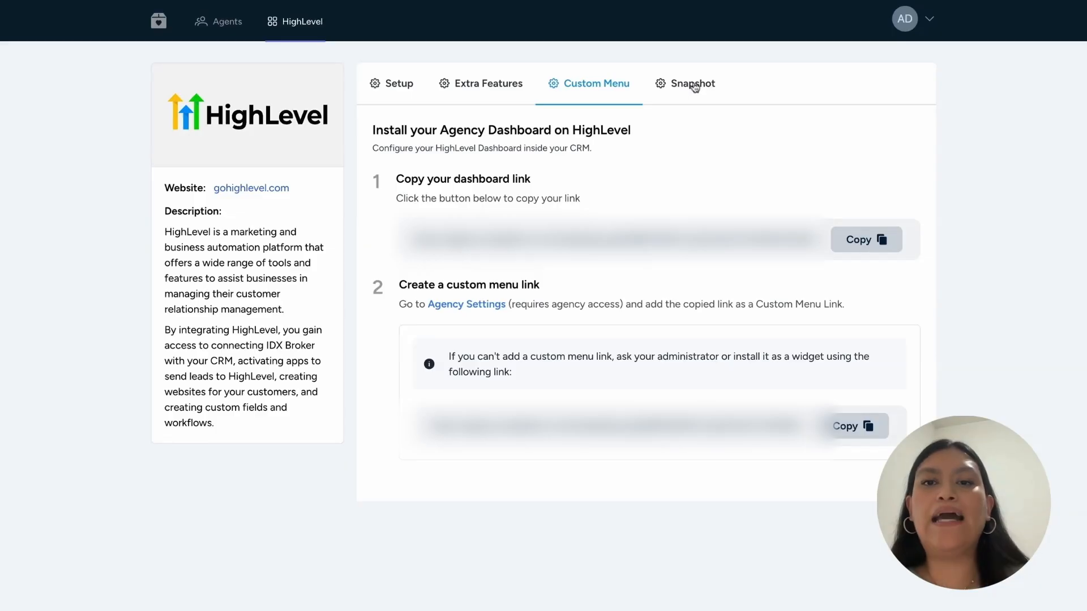
# - View the HighLevel agency Snapshot, then go to RealtyCandy's Contact Us page with the Get in Touch form
pyautogui.click(715, 85)
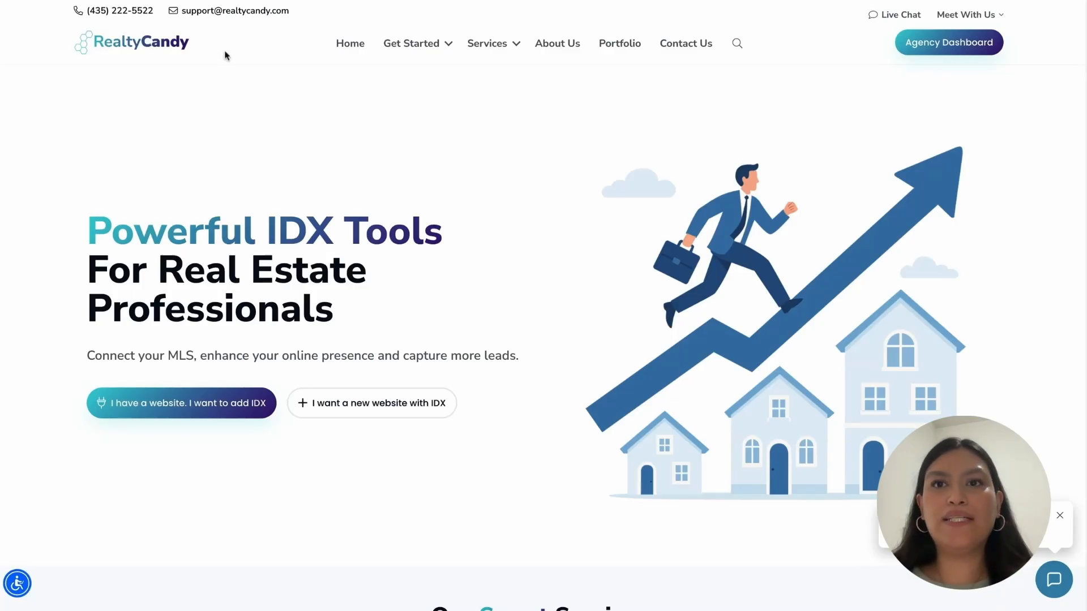
pyautogui.moveTo(487, 46)
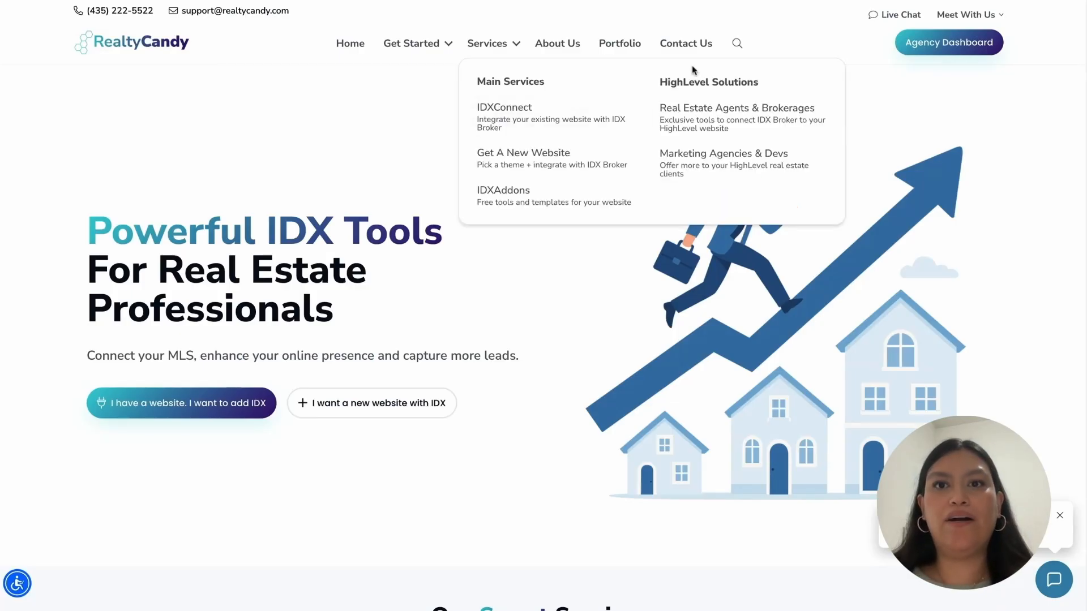
pyautogui.click(689, 45)
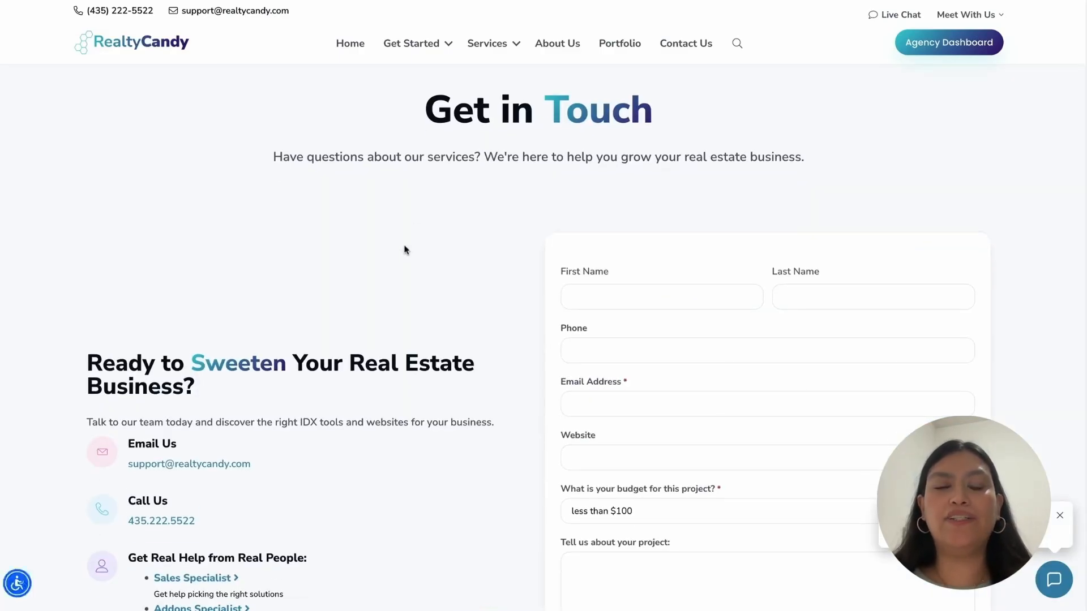